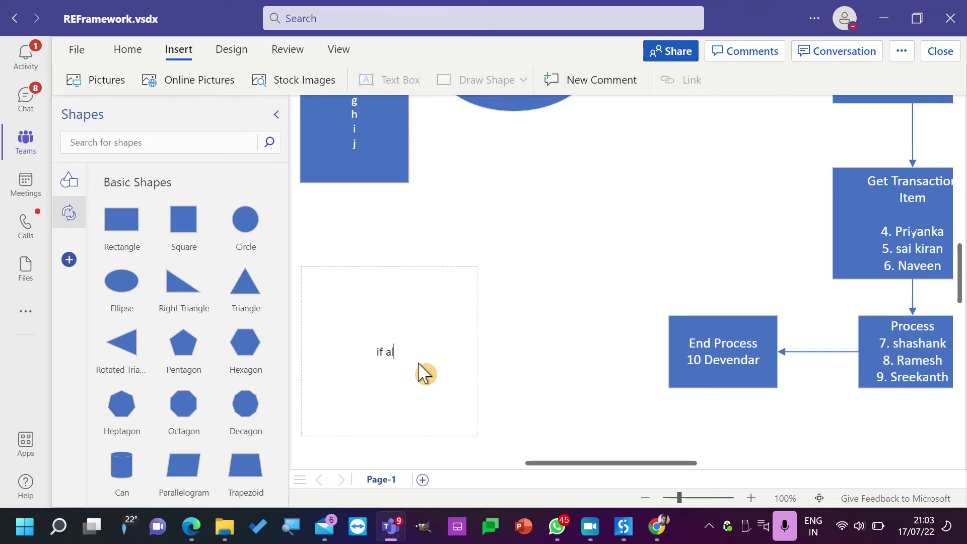
Finish the text box note so it reads "if alphabet is vowel then throw BRE".
text(t is vowel)
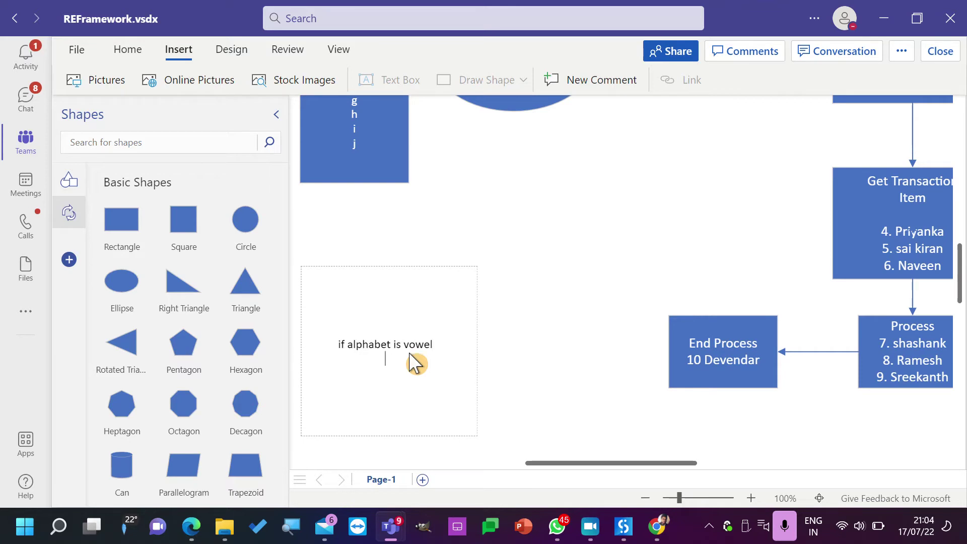
text( then )
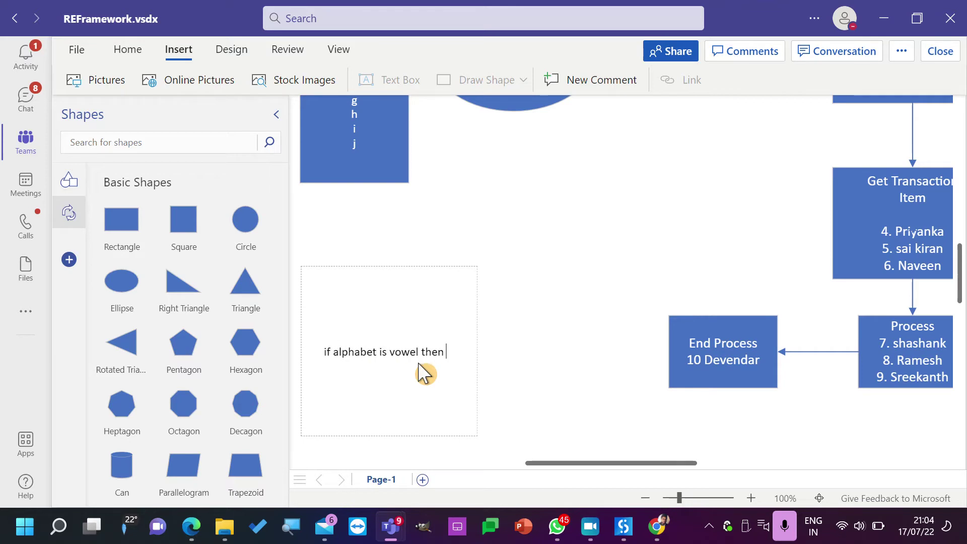
text(thro)
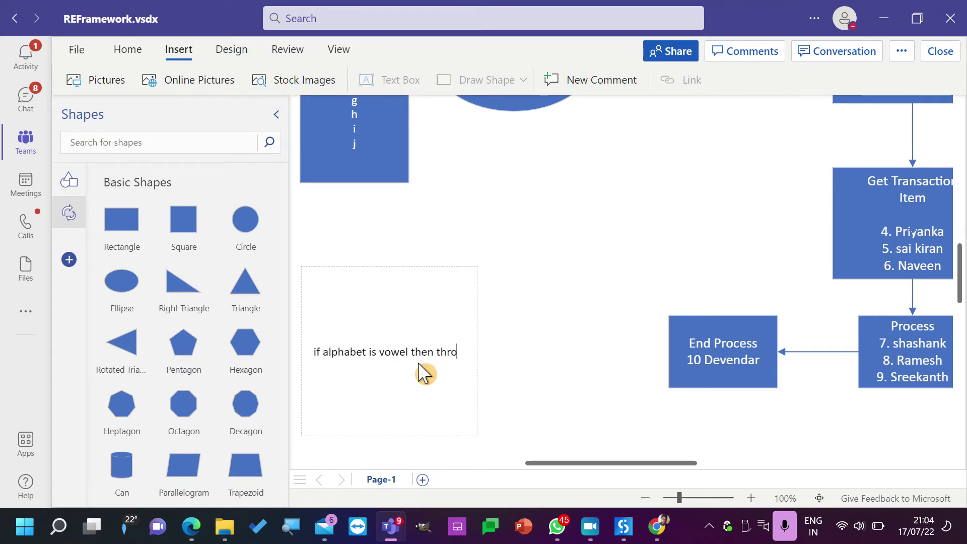
text(w BR)
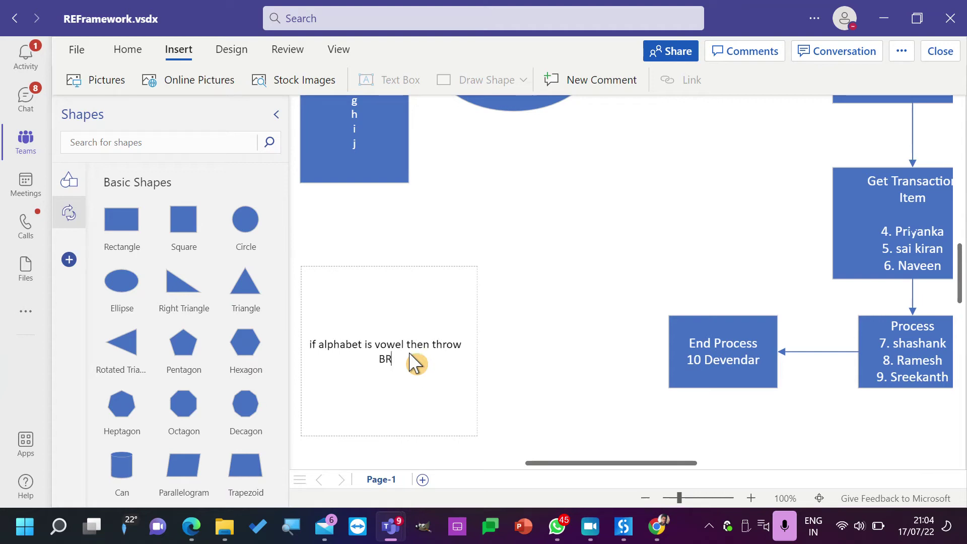
text(E)
key(Return)
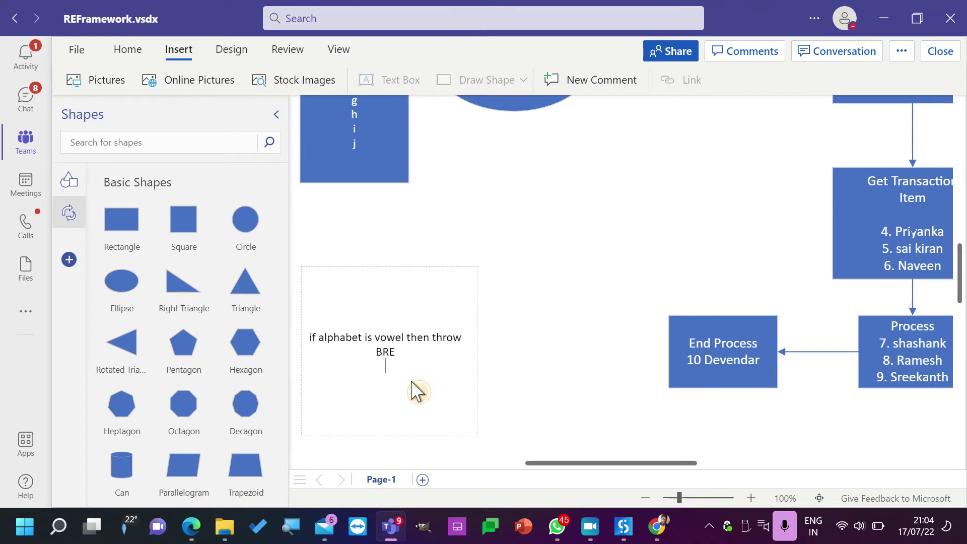
scroll(417, 392, down, 5)
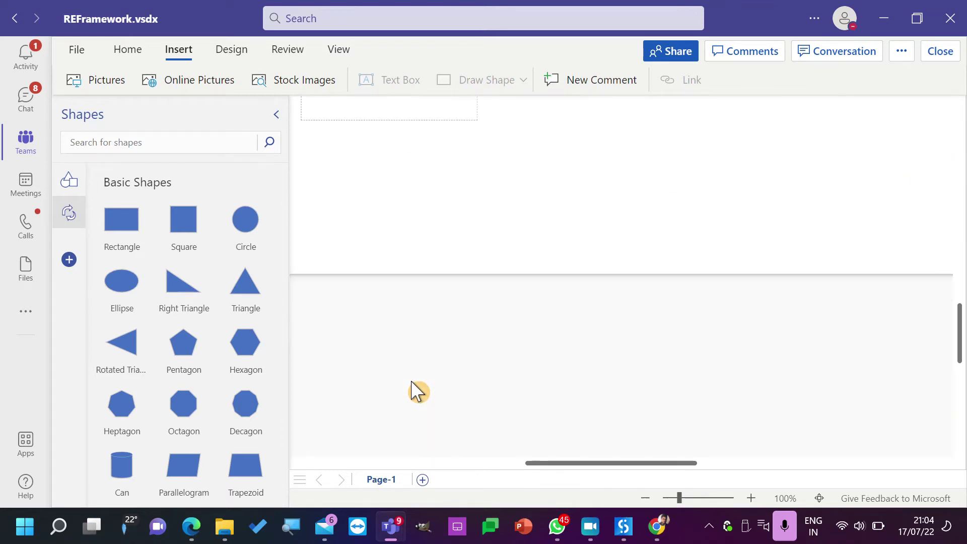
scroll(417, 392, up, 4)
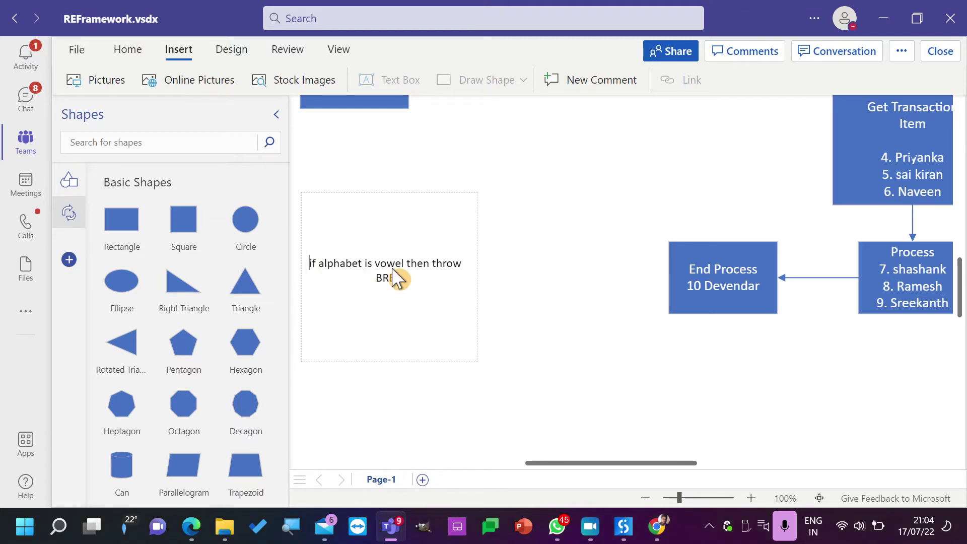
Number the vowel rule in the note as "2." and add the line "1. Print the alphabet" above it.
text(1)
key(BackSpace)
text(2.)
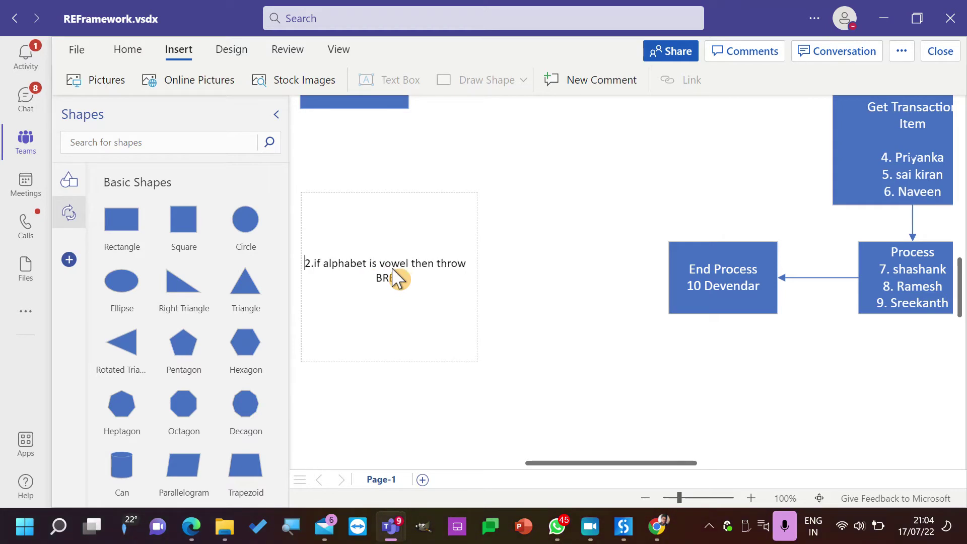
key(Return)
text(1.)
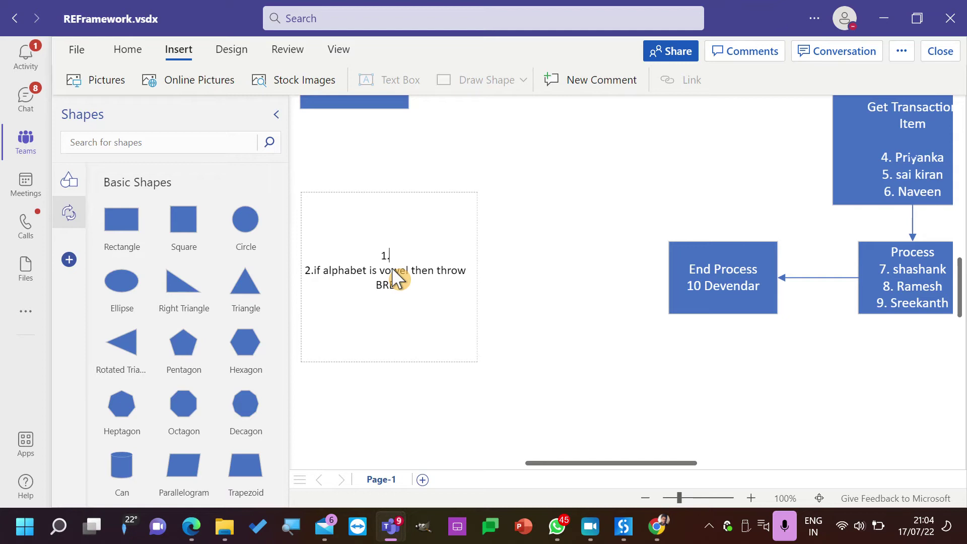
text( Add hello)
key(BackSpace)
key(BackSpace)
key(BackSpace)
key(BackSpace)
key(BackSpace)
text(Print the)
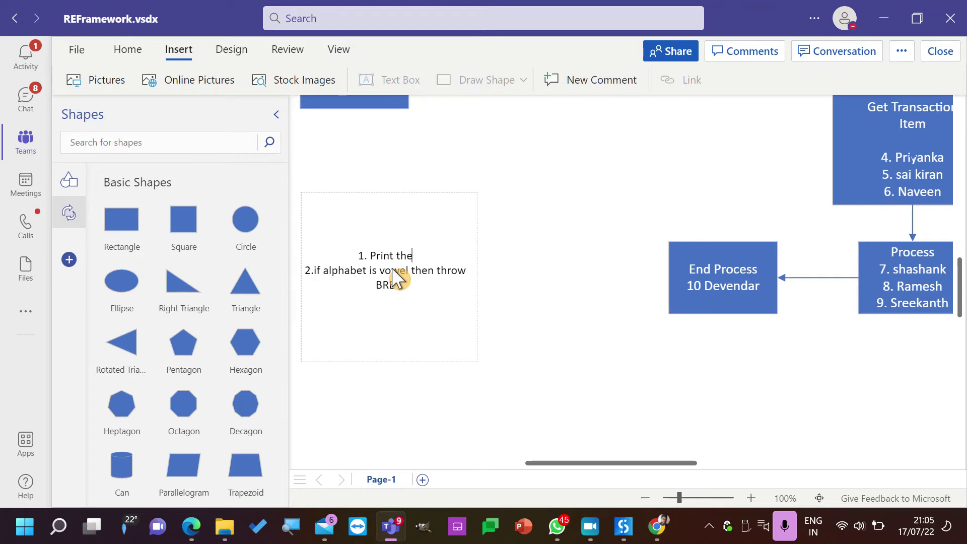
text( alphabet)
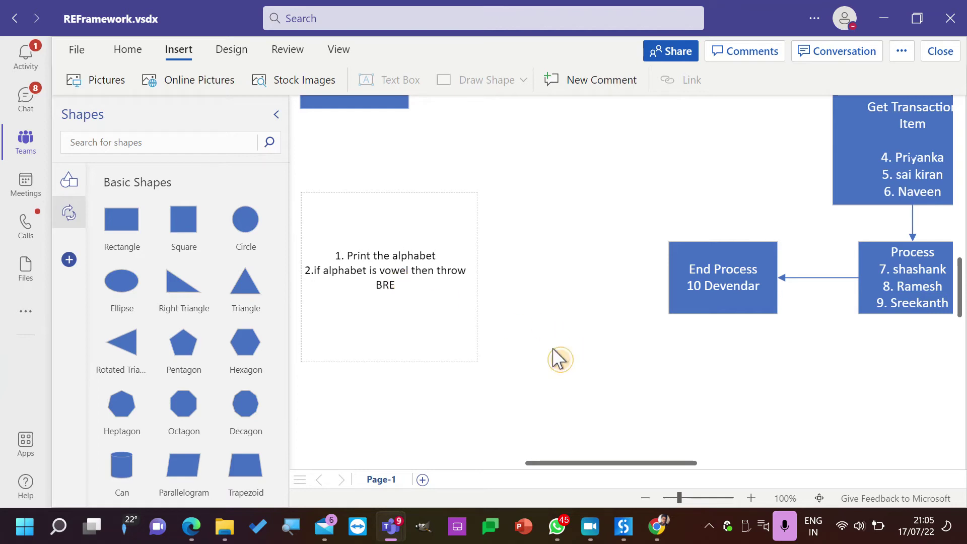
Spread out the diagram by shifting the Data box slightly left, End Process left and down, and Process down and slightly right.
ctrl+scroll(560, 359, down, 4)
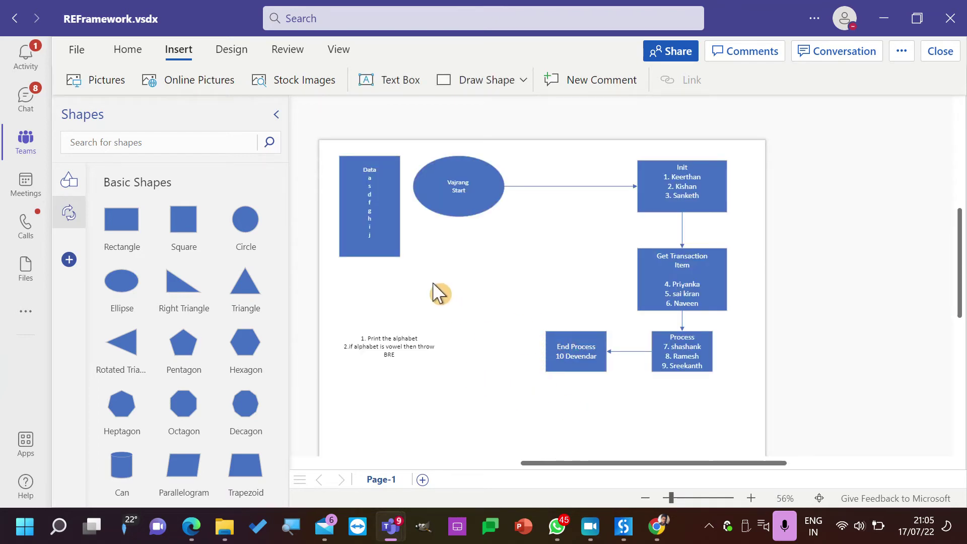
click(392, 247)
drag(392, 247, 383, 247)
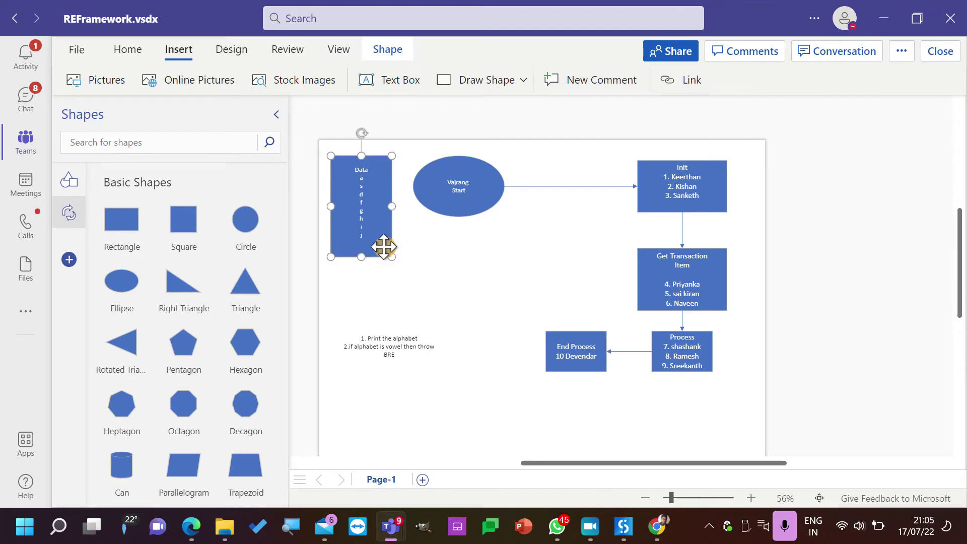
drag(563, 369, 527, 368)
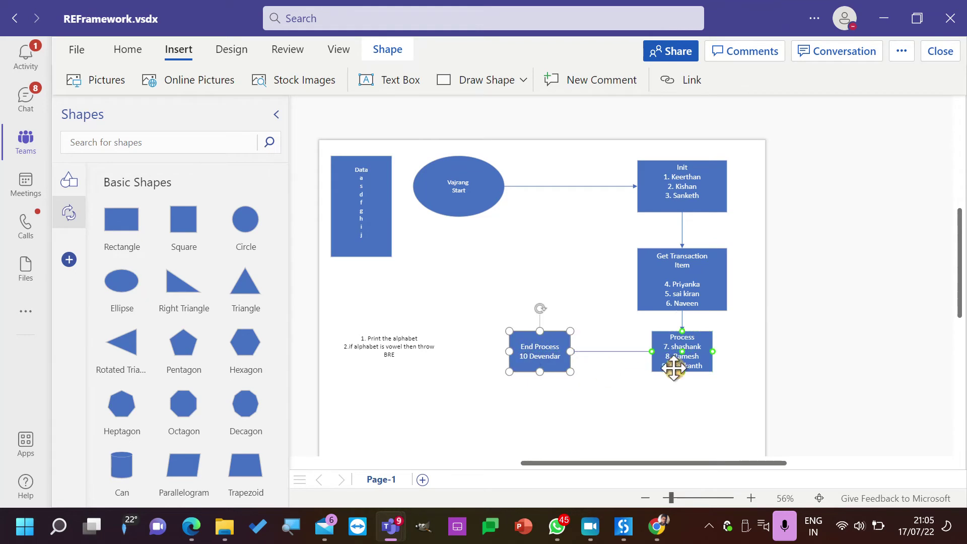
drag(704, 365, 715, 388)
drag(559, 370, 563, 397)
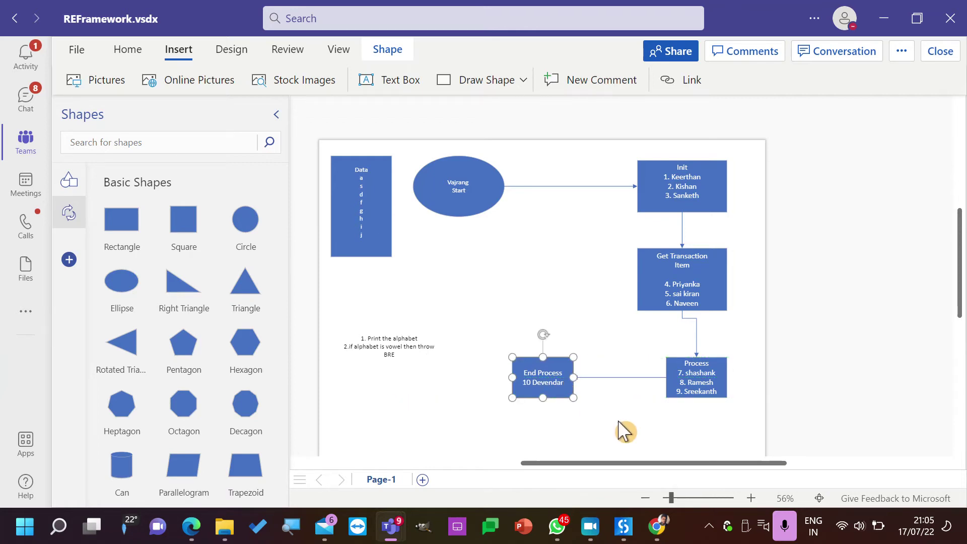
Add the description "(Initializes data and applications)" after the Init heading in its box.
click(705, 197)
double_click(704, 197)
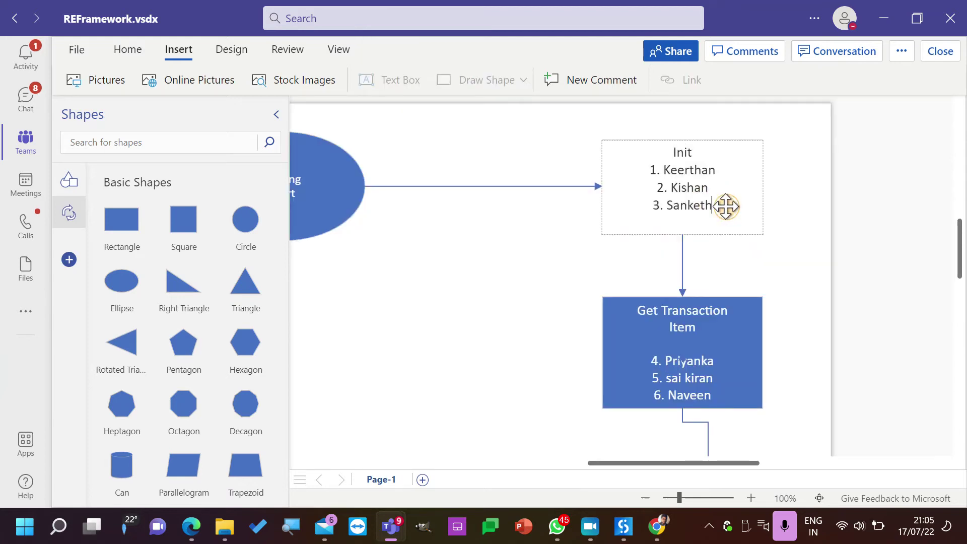
text(()
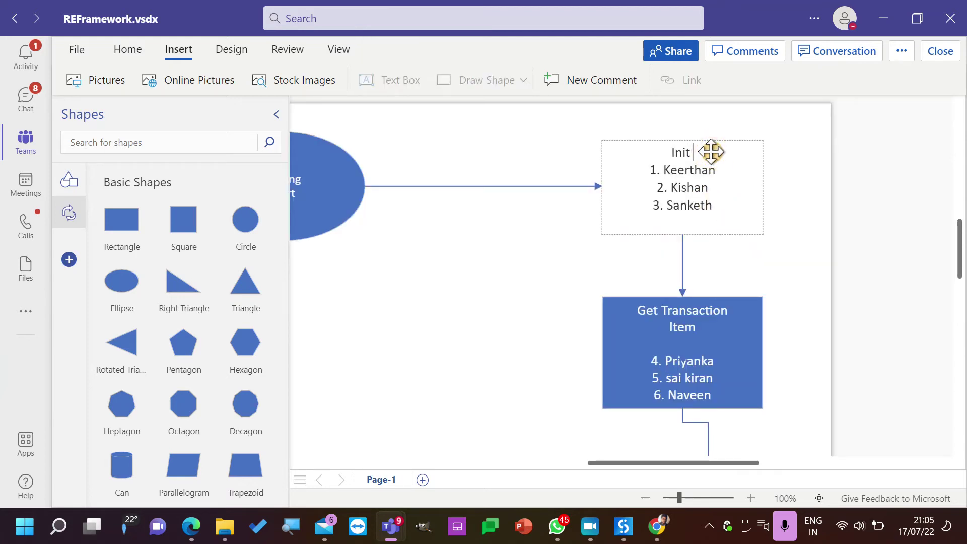
text(Initializ)
text(ati)
text(data a)
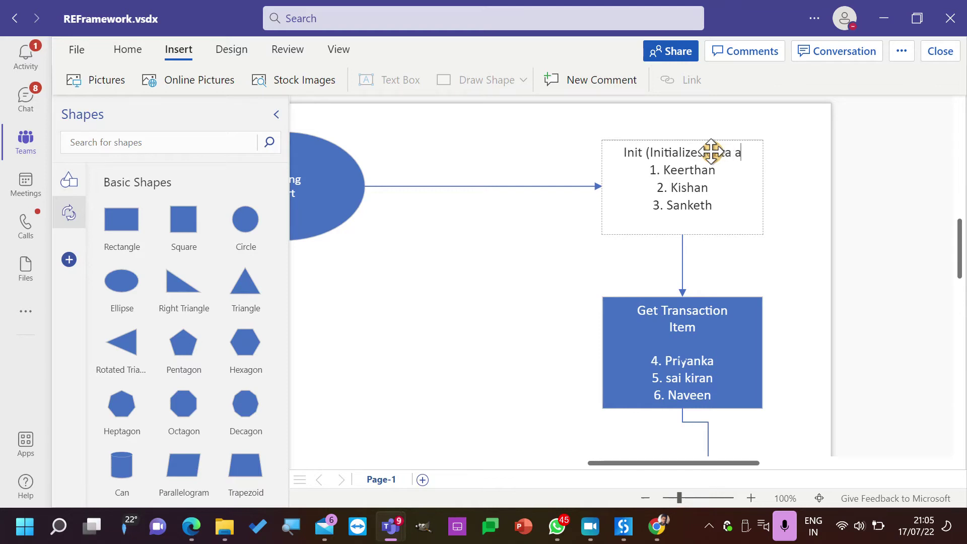
text(nd application))
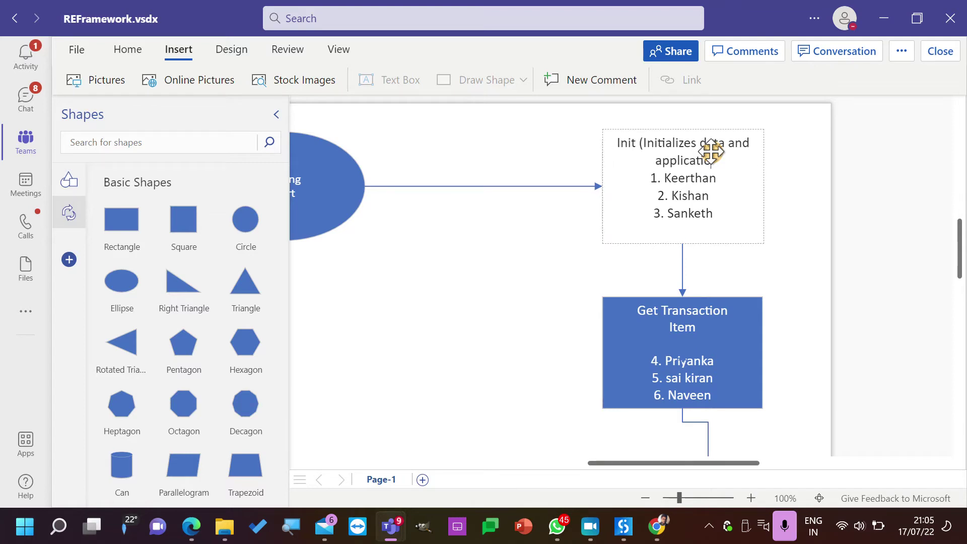
Add the line "(Get One item to process)" under the heading of the Get Transaction Item box.
double_click(715, 330)
click(717, 330)
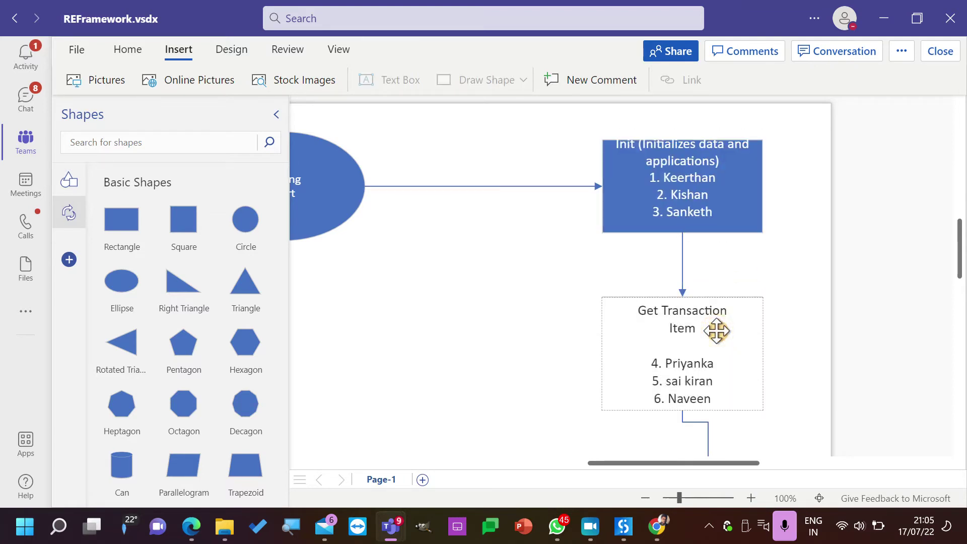
key(Return)
text((Get One item to process))
click(578, 395)
Extend the Process box downward to make room for more text.
scroll(579, 396, down, 2)
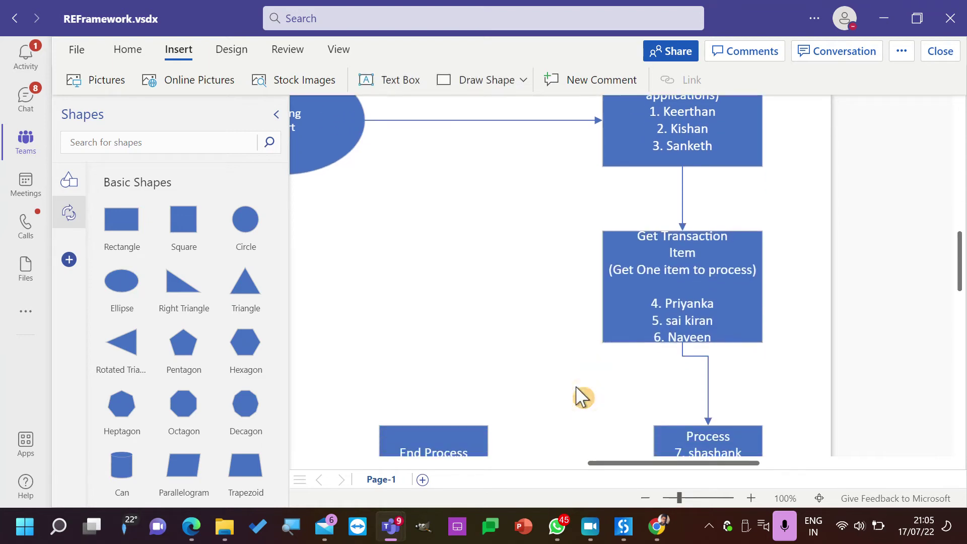
scroll(580, 395, down, 5)
click(736, 265)
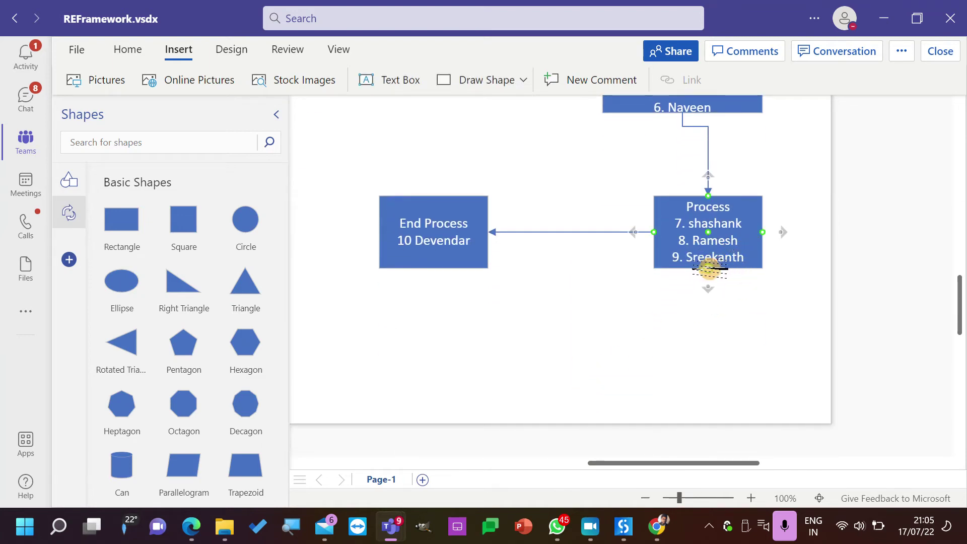
click(730, 258)
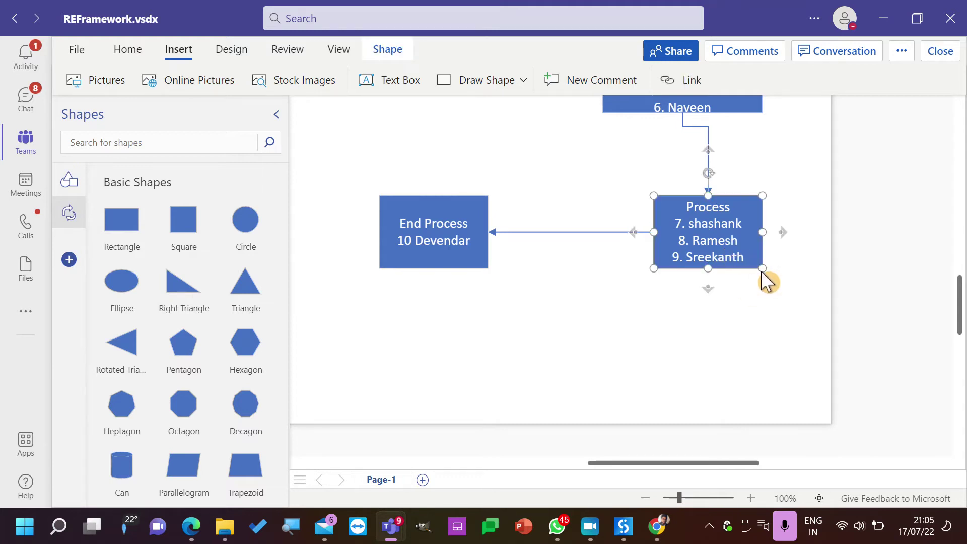
drag(708, 268, 719, 328)
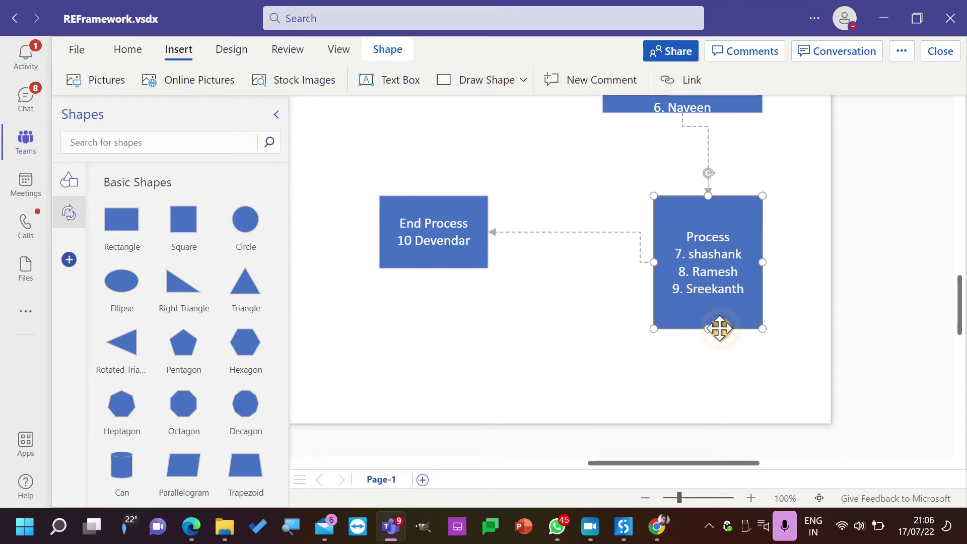
Add the line "(show message with alphabet)" under the heading of the Process box.
double_click(739, 237)
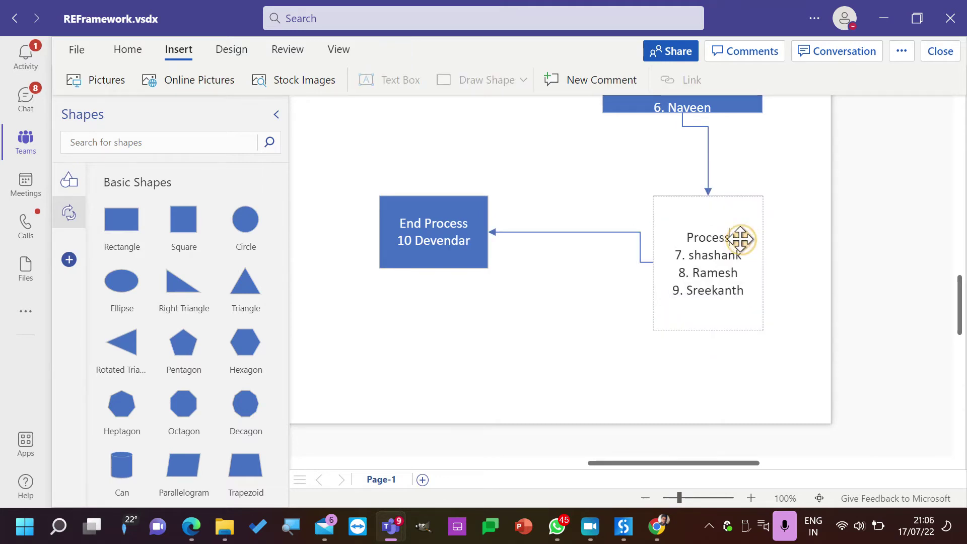
key(Return)
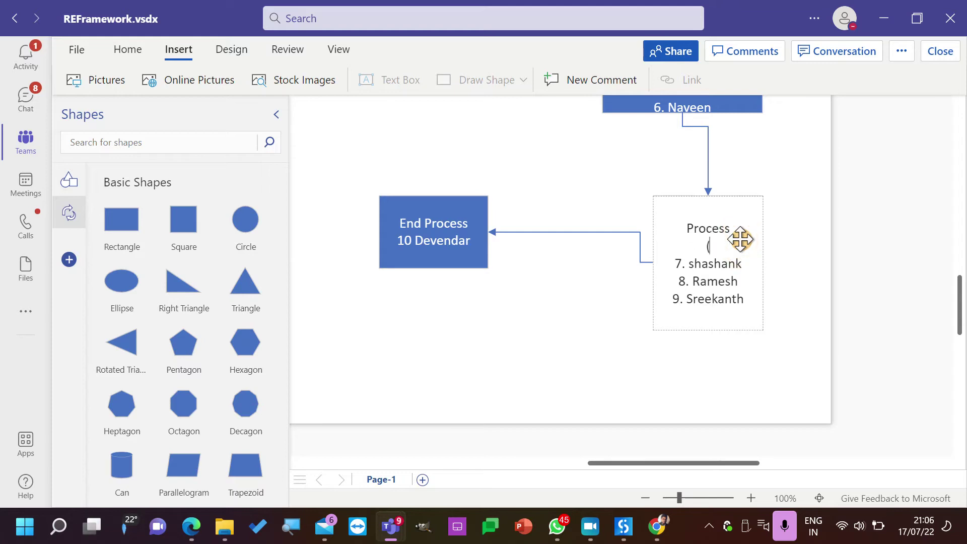
text((show message with)
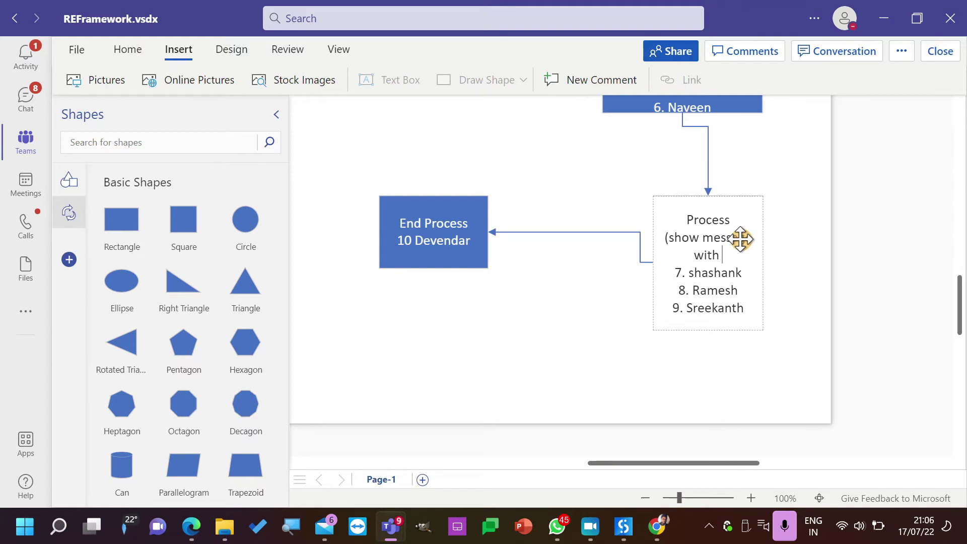
text( alb=p)
key(BackSpace)
key(BackSpace)
key(BackSpace)
text(phabet))
click(568, 318)
Add the line "(Steps to close the process)" under the heading of the End Process box.
click(464, 256)
double_click(469, 263)
click(459, 222)
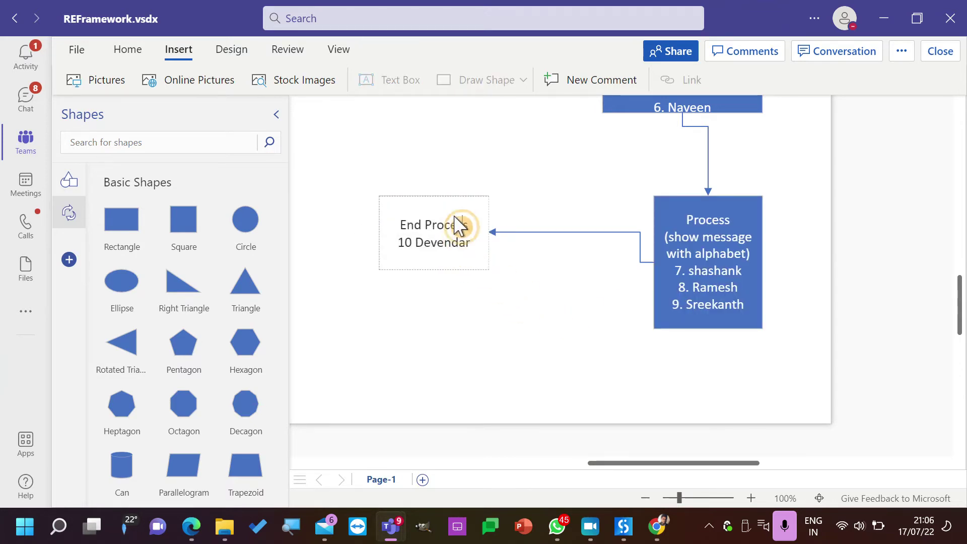
key(Return)
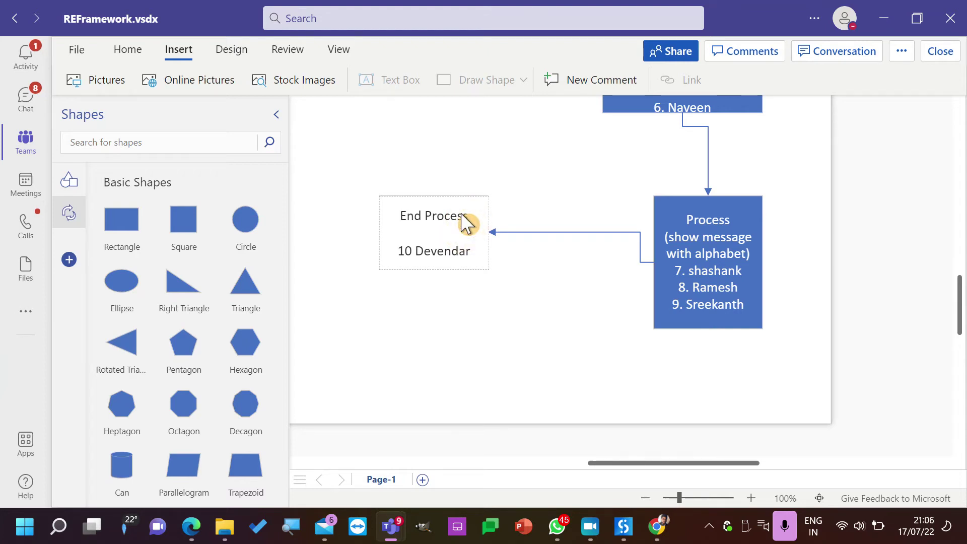
text((Steps to close the process))
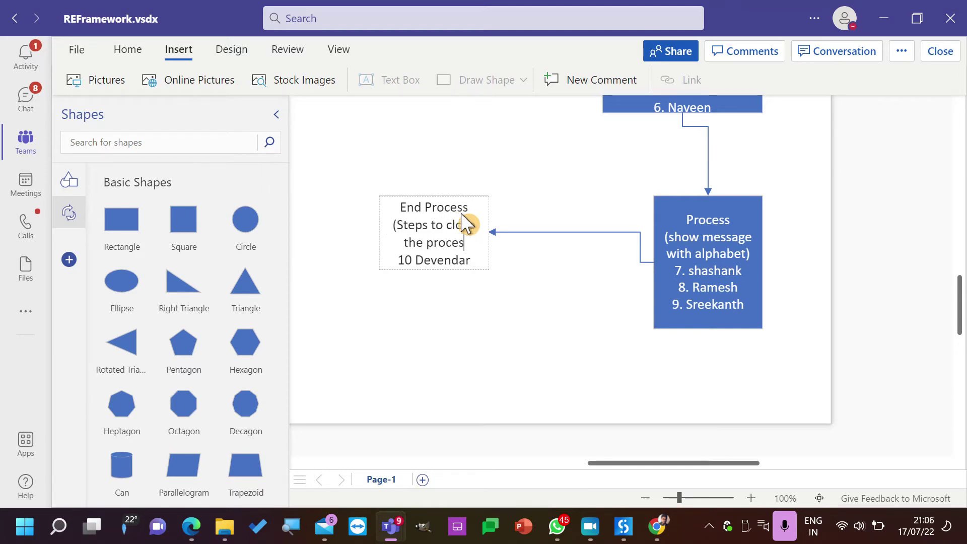
click(494, 332)
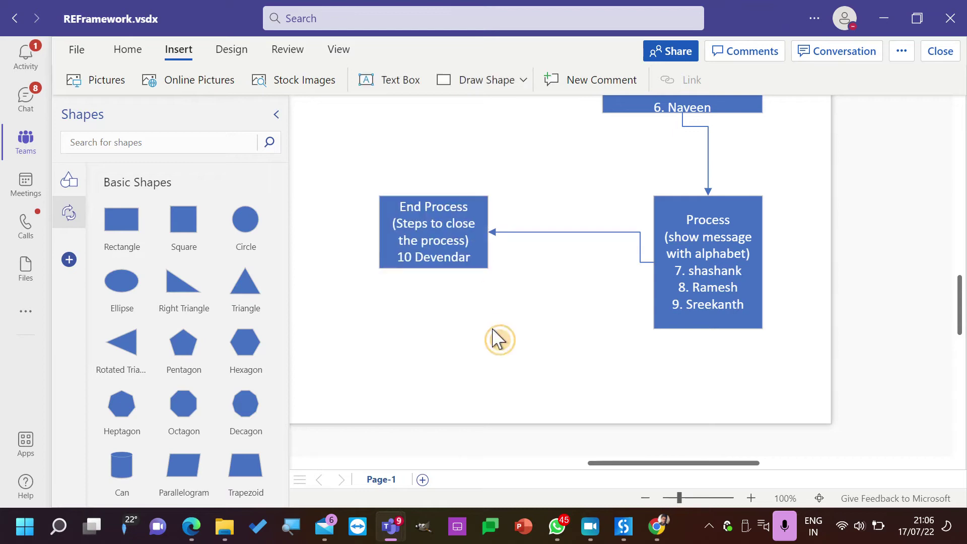
Collapse the shapes library and zoom out to 70% to review the annotated flowchart.
click(275, 116)
scroll(328, 259, up, 3)
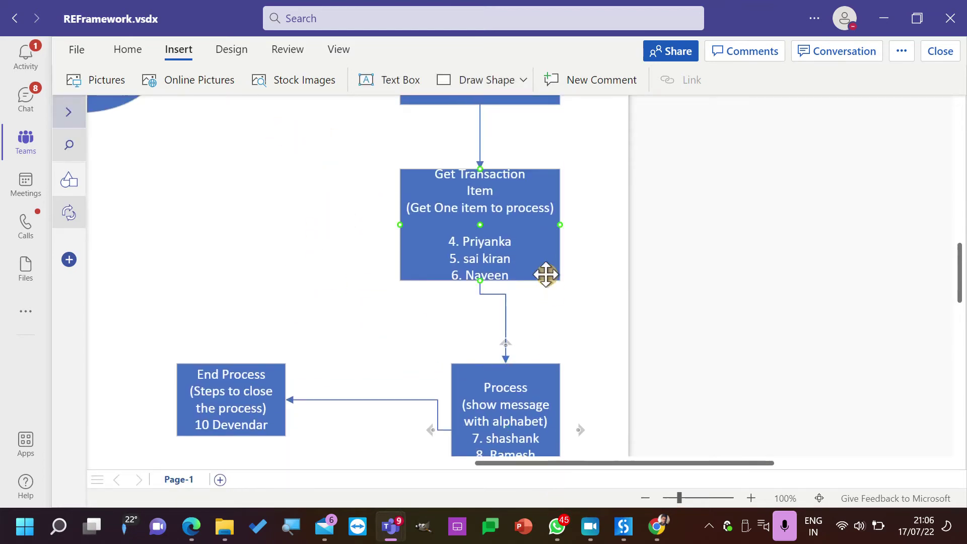
drag(518, 463, 401, 486)
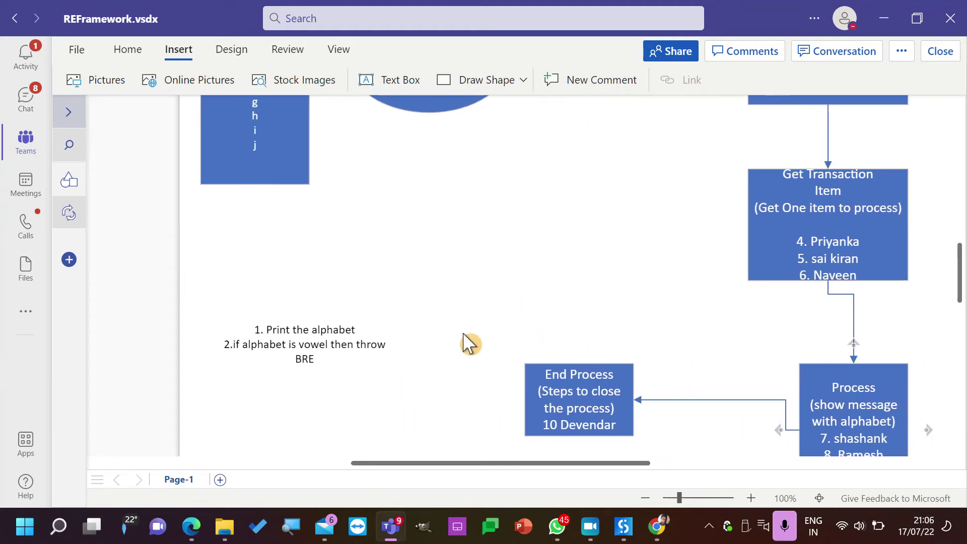
scroll(470, 341, up, 3)
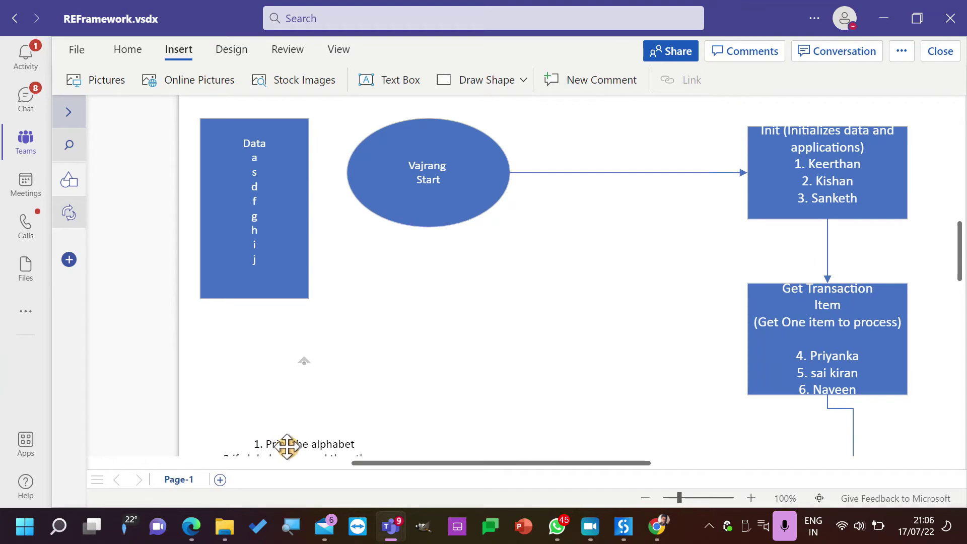
click(646, 498)
click(646, 497)
click(646, 497)
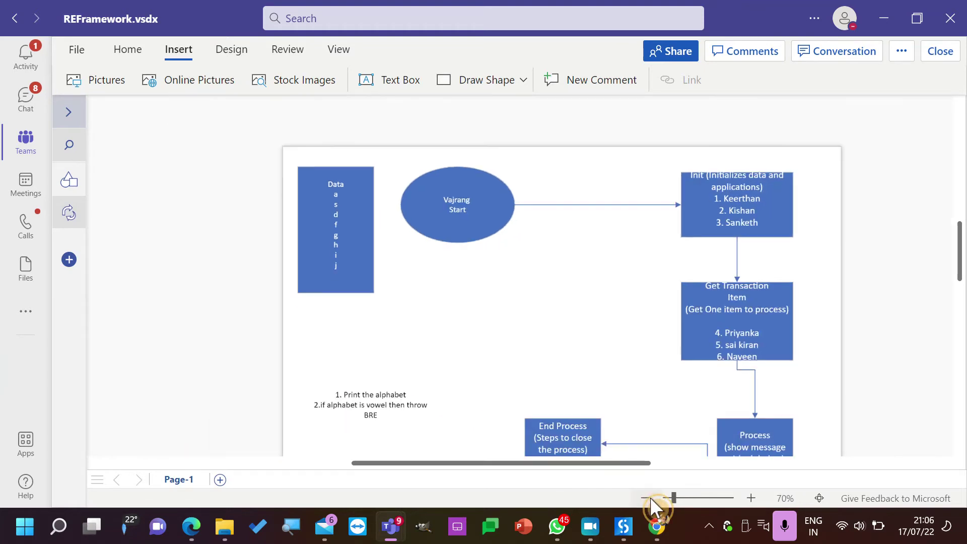
Move the Get Transaction Item, Process and End Process boxes upward to tighten the spacing of the flowchart.
scroll(612, 356, down, 3)
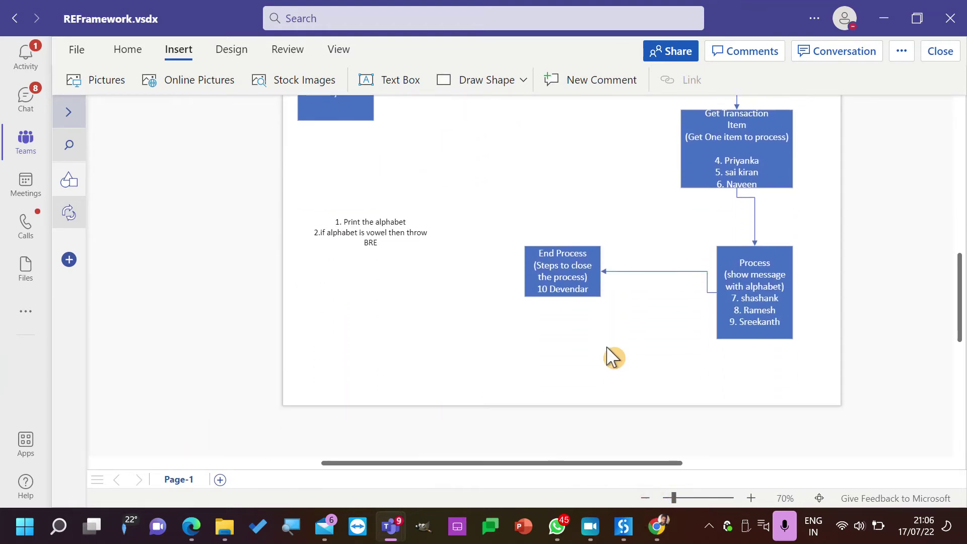
scroll(612, 357, up, 1)
scroll(612, 357, up, 3)
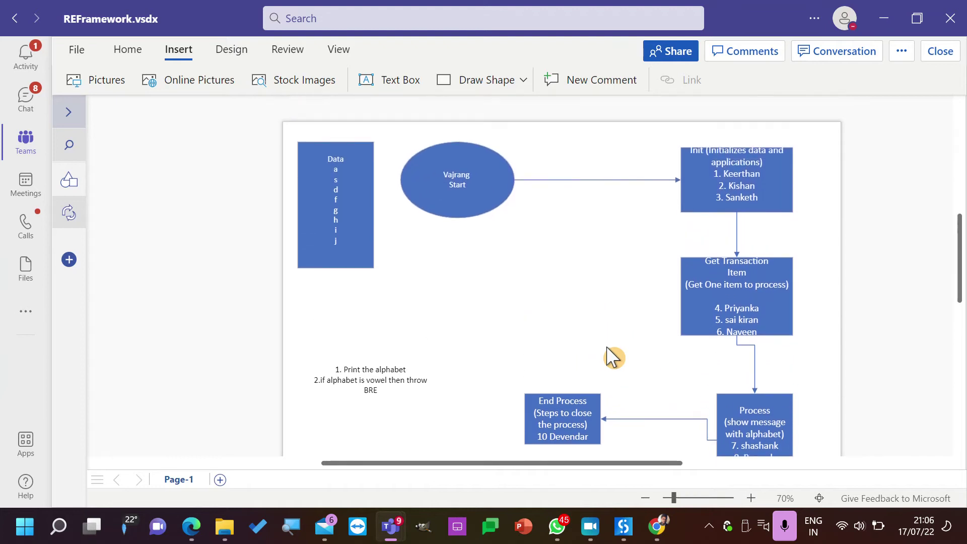
click(705, 324)
drag(705, 335, 706, 308)
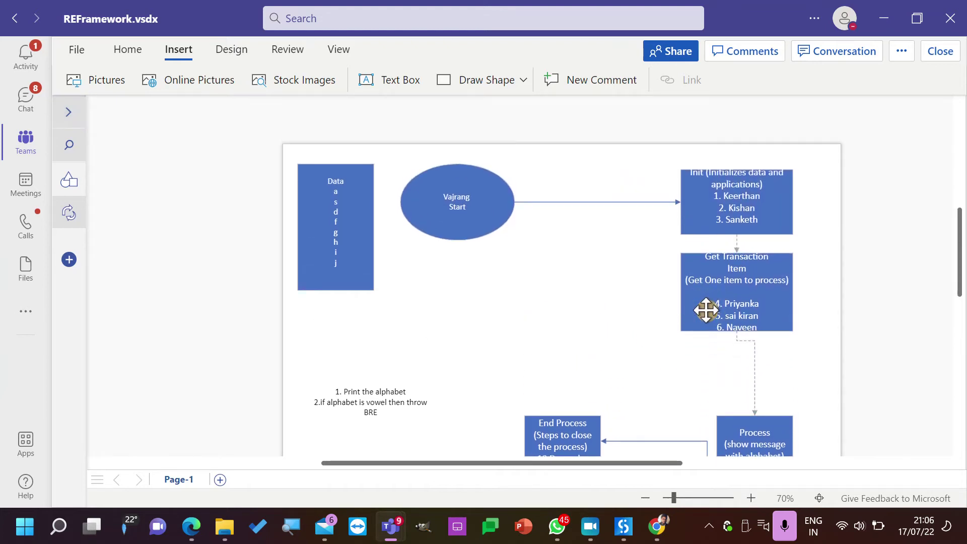
drag(729, 427, 711, 361)
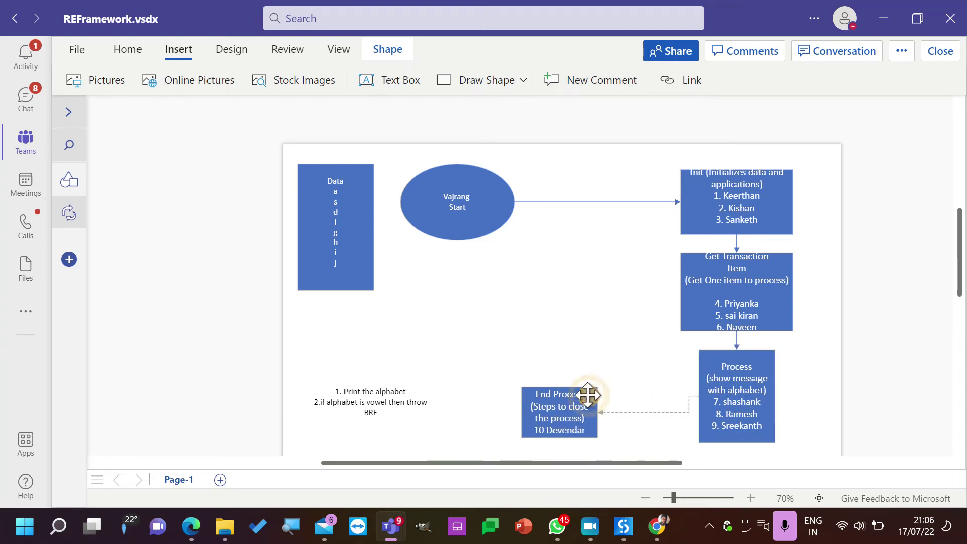
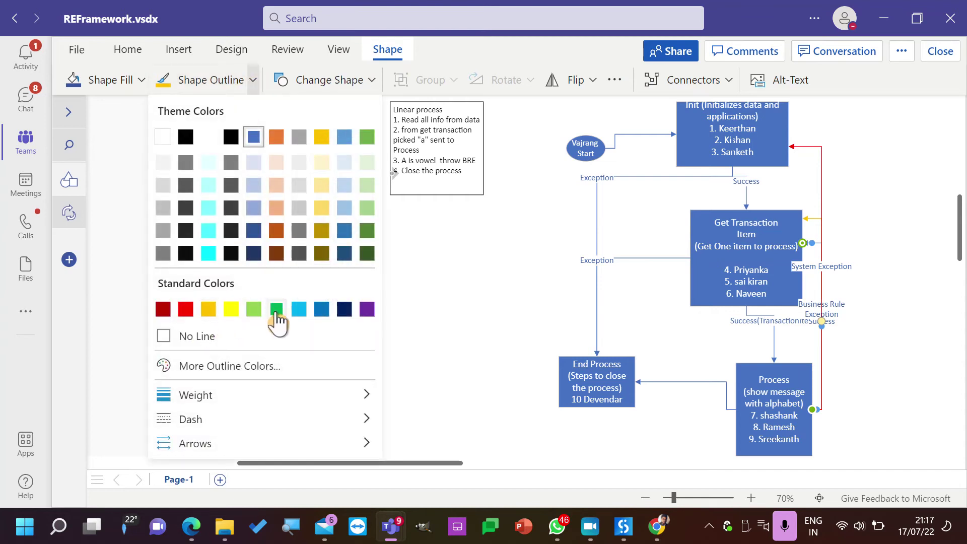
Set the outline colour of the Success connector from Process back to Get Transaction Item to green.
click(253, 309)
click(552, 337)
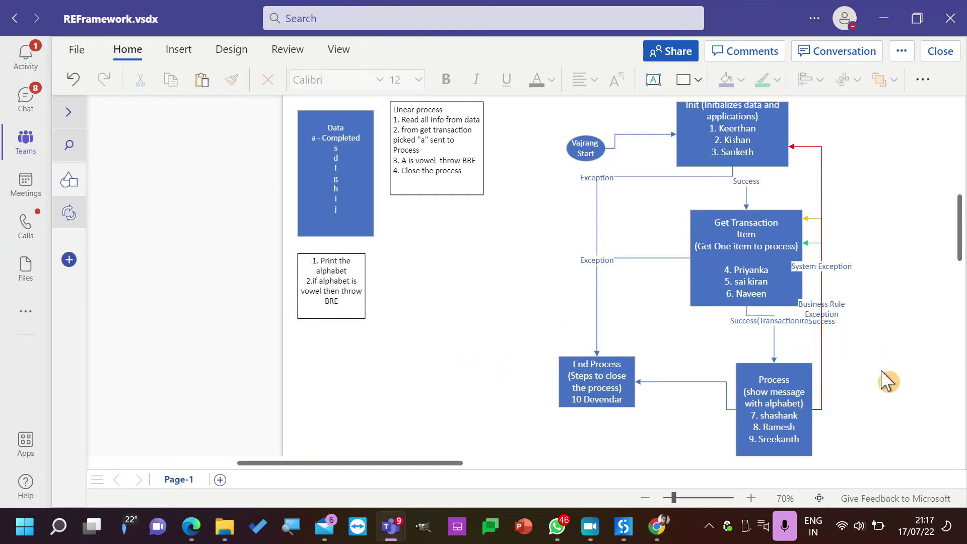
scroll(887, 382, up, 1)
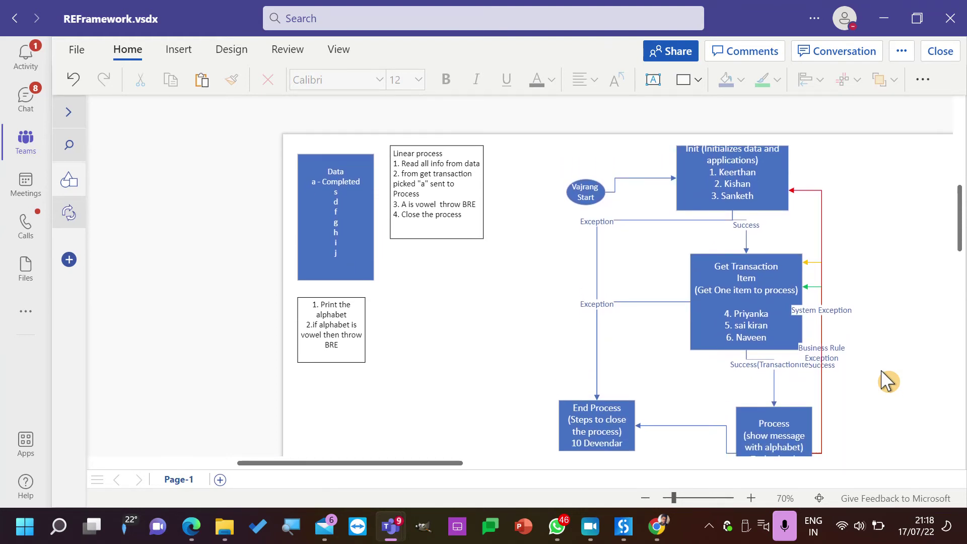
scroll(887, 381, up, 1)
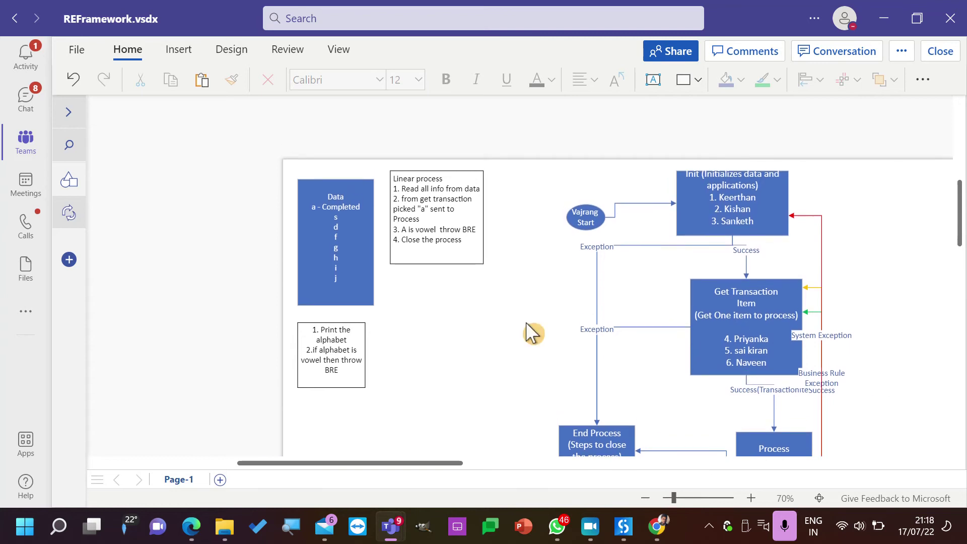
Duplicate the Linear process note and place the copy directly below the original.
click(450, 263)
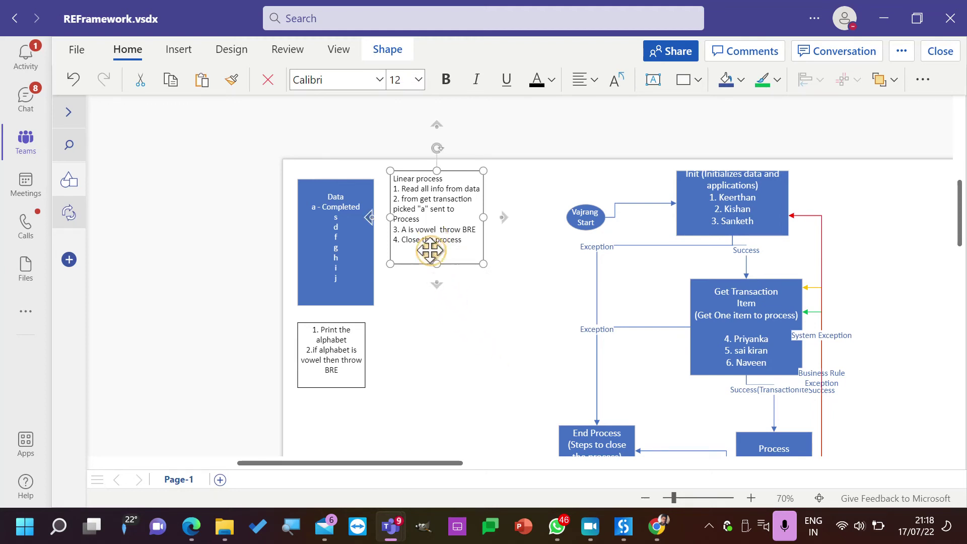
mouse_move(436, 282)
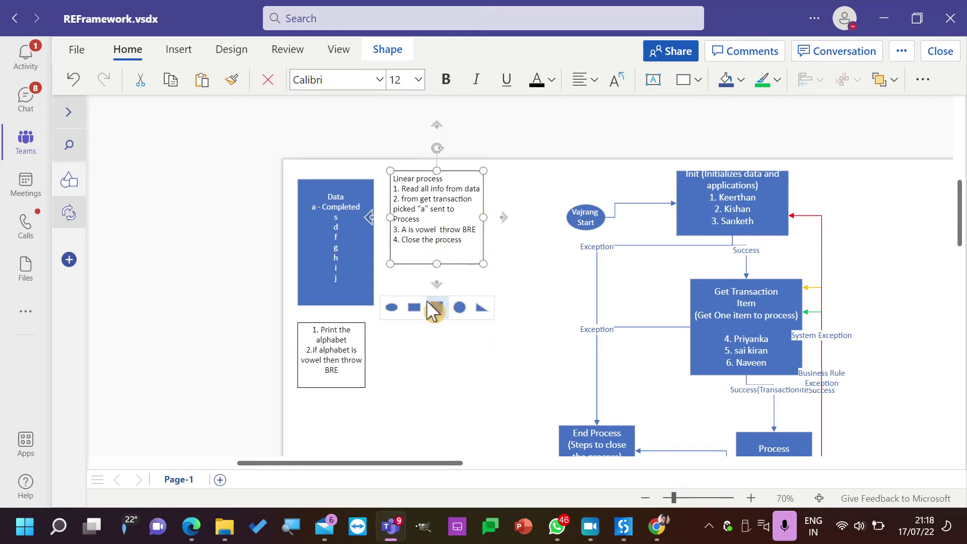
click(425, 267)
click(419, 257)
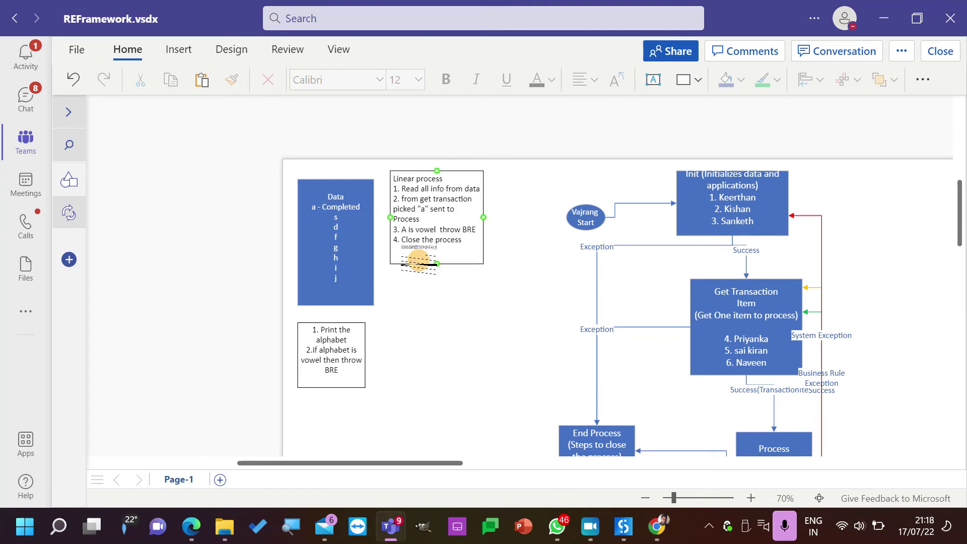
drag(446, 262, 425, 391)
Replace the "Linear process" heading of the copied note with "ReFramework" on its own line.
double_click(430, 306)
drag(442, 303, 356, 299)
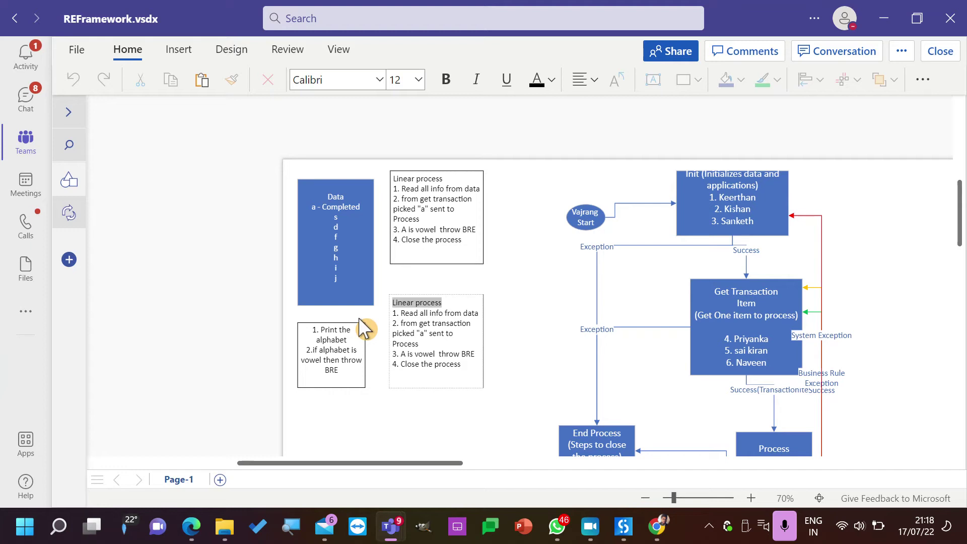
click(400, 317)
drag(441, 302, 390, 310)
click(464, 301)
key(Delete)
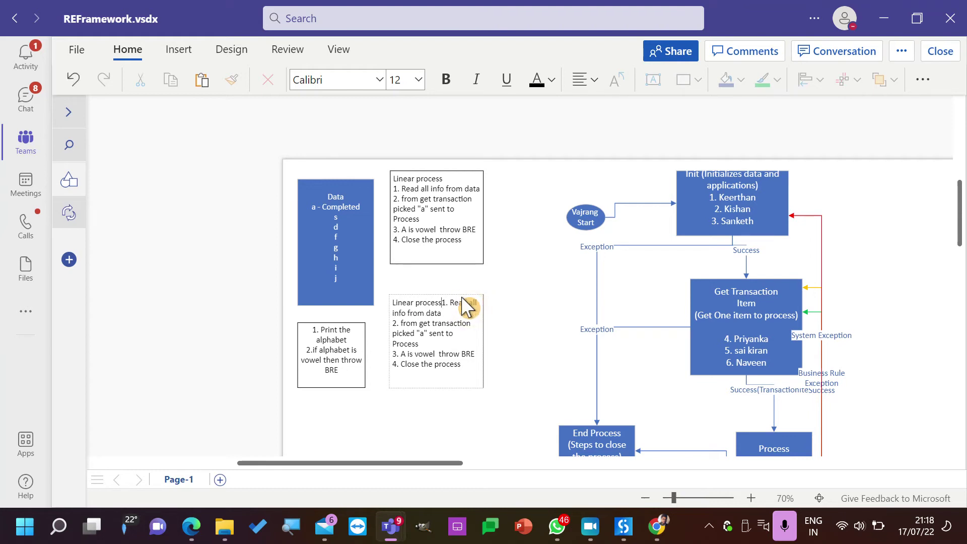
key(BackSpace)
key(BackSpace)
key(BackSpace)
key(BackSpace)
key(BackSpace)
key(BackSpace)
key(BackSpace)
key(BackSpace)
key(BackSpace)
key(BackSpace)
key(BackSpace)
key(BackSpace)
key(BackSpace)
key(BackSpace)
text(ReFramework)
key(Return)
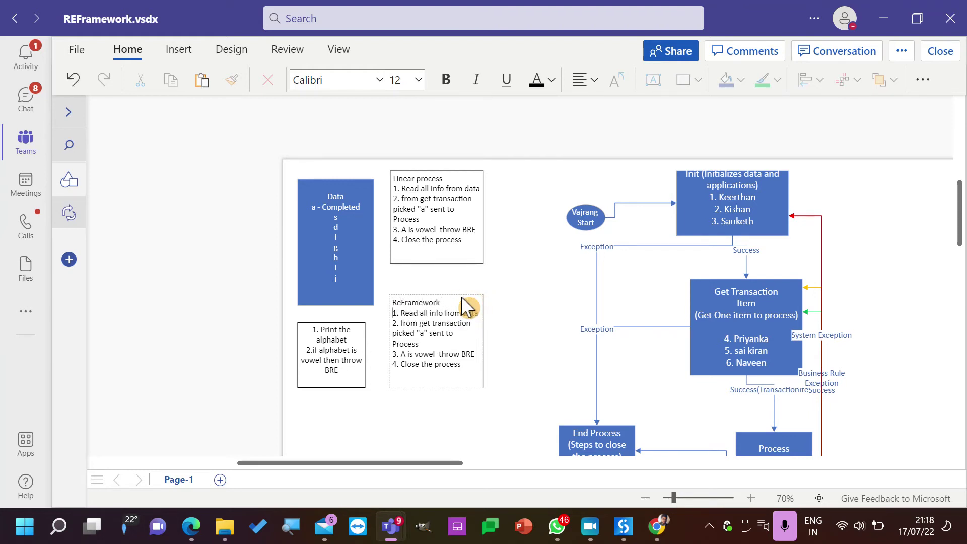
Clear the copied steps from the ReFramework note and enter "Stated robot" as item 1, followed by an empty item 2.
drag(401, 313, 456, 367)
key(BackSpace)
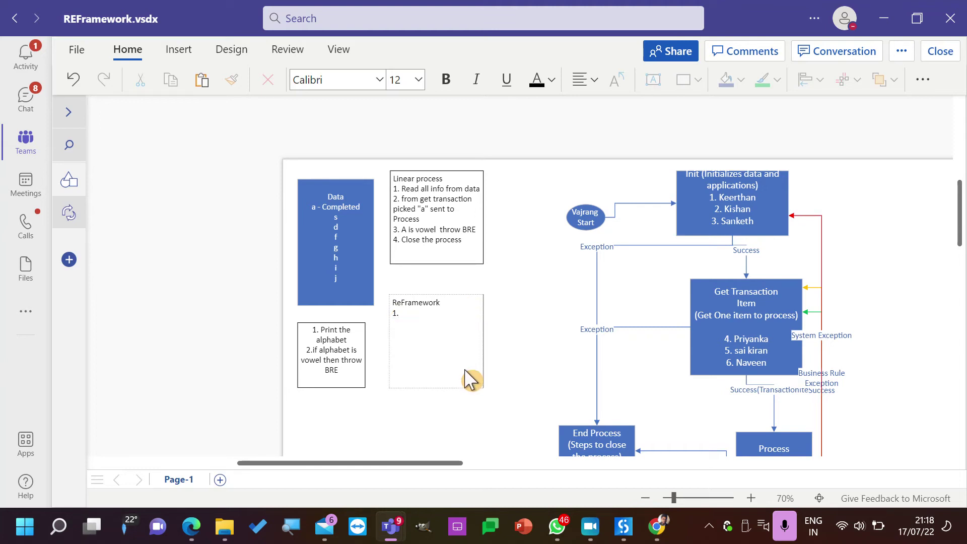
text(Stated robot)
key(Return)
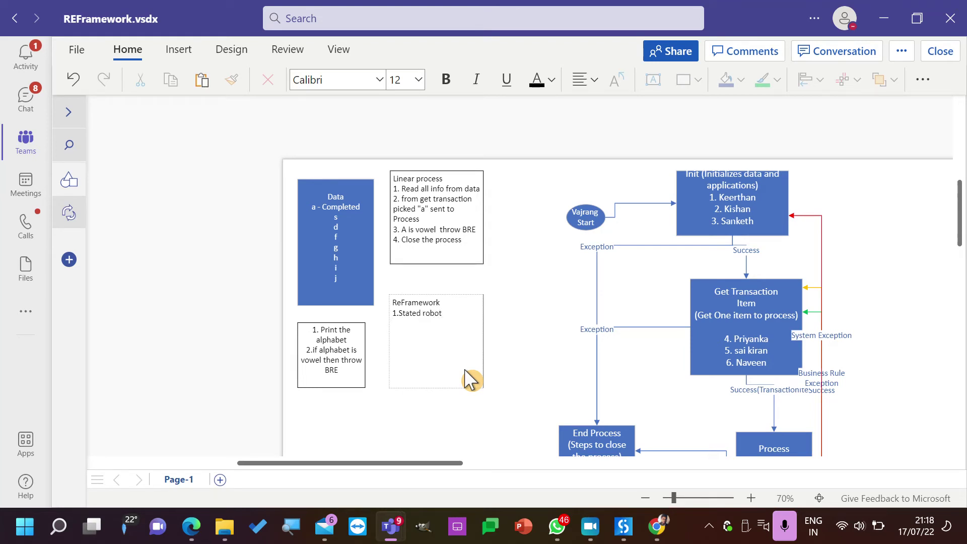
text(2.)
Remove the "- Completed" mark after the letter a in the Data box.
double_click(346, 210)
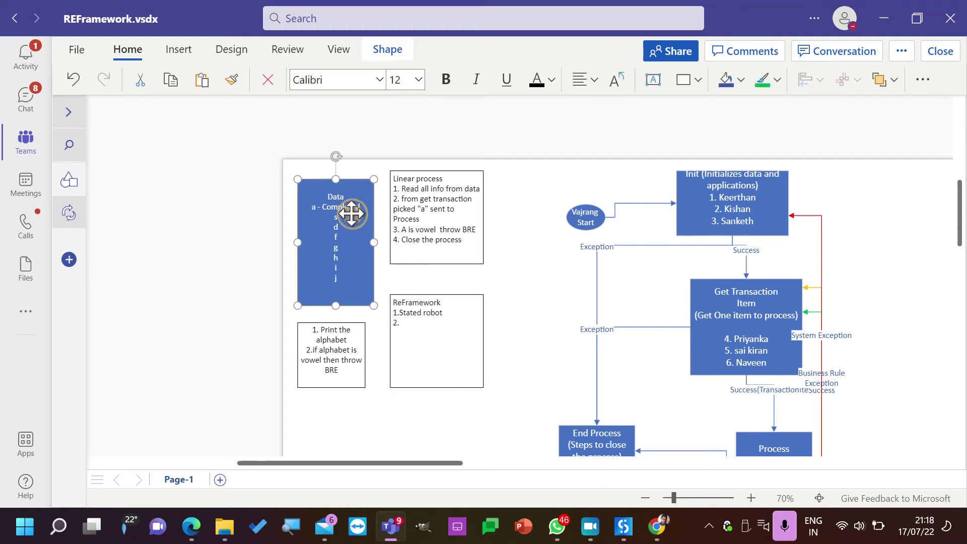
double_click(346, 210)
key(BackSpace)
key(BackSpace)
key(BackSpace)
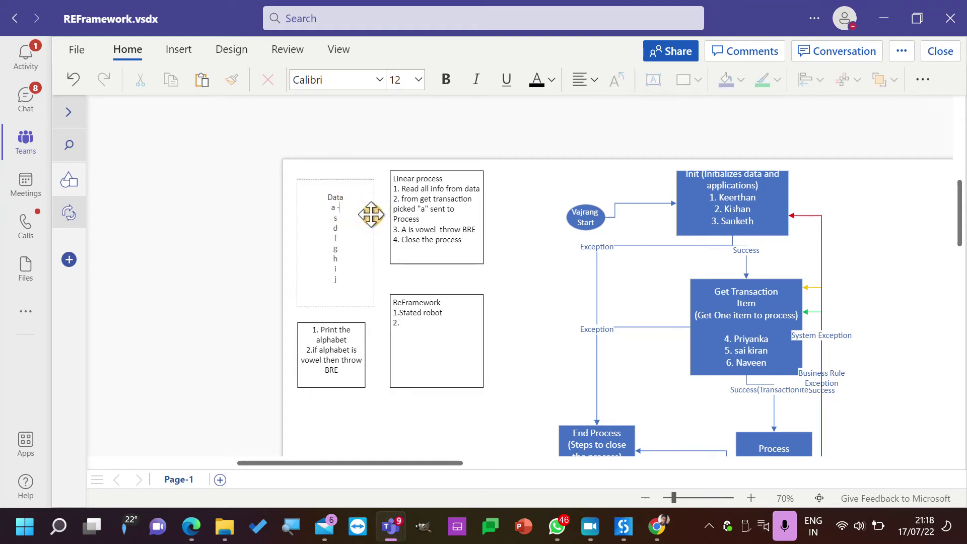
Enter "Init (Read data) failed send to end process" as item 2 of the ReFramework note.
double_click(424, 326)
click(424, 327)
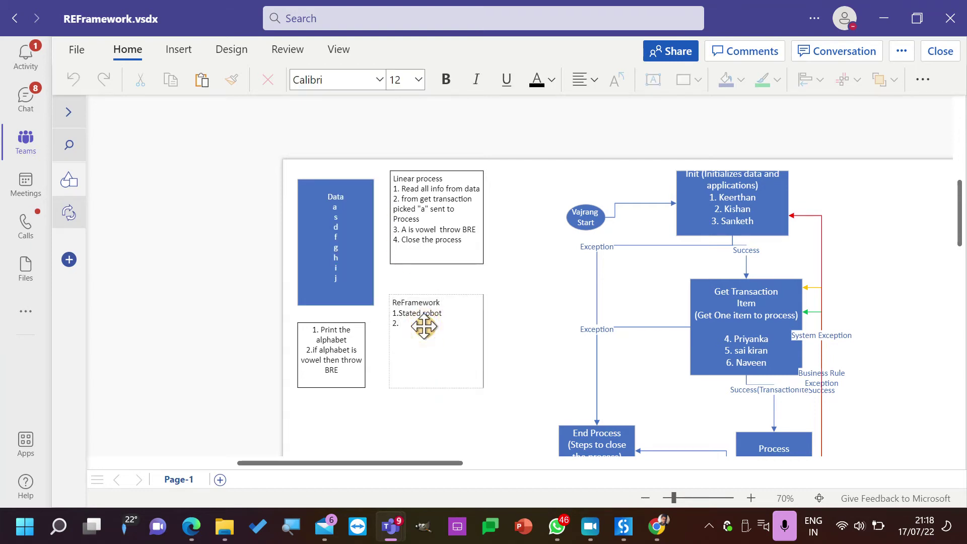
text(Init (Read data) failed)
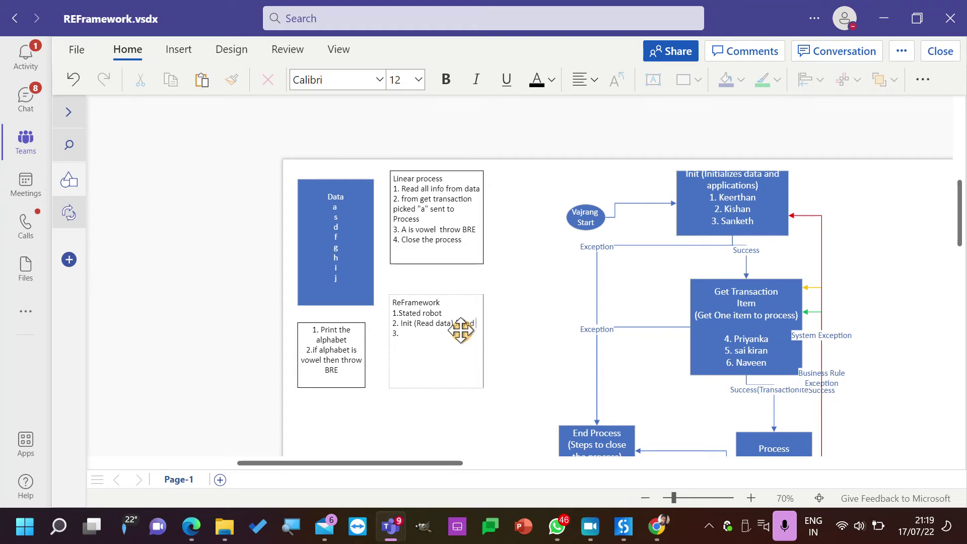
text(send to end pro)
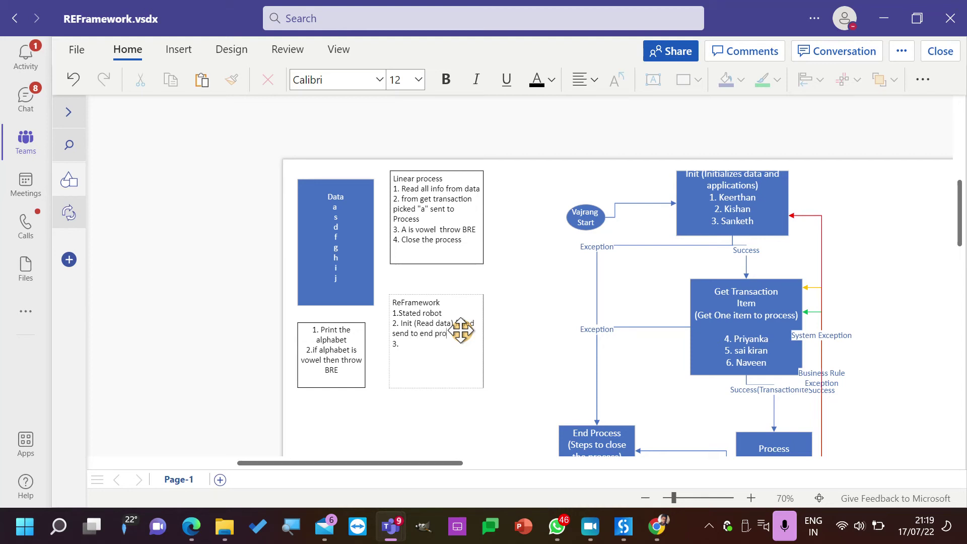
text(cess)
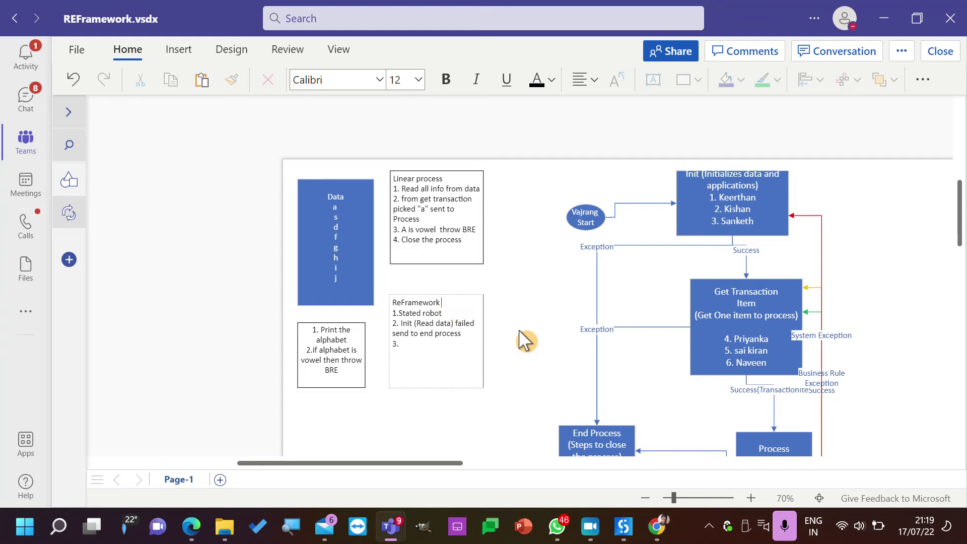
Add "( Init failed" to the ReFramework heading and delete the empty item 3 from the note.
text(Init failed)
click(496, 401)
click(423, 345)
click(426, 347)
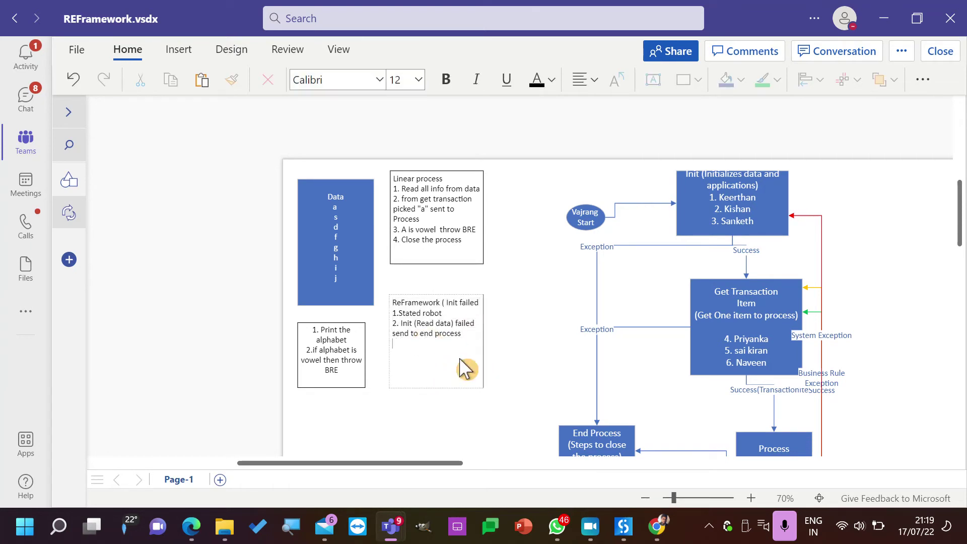
Shrink the ReFramework note around its text and move it between the Linear process note and the Start ellipse.
click(533, 384)
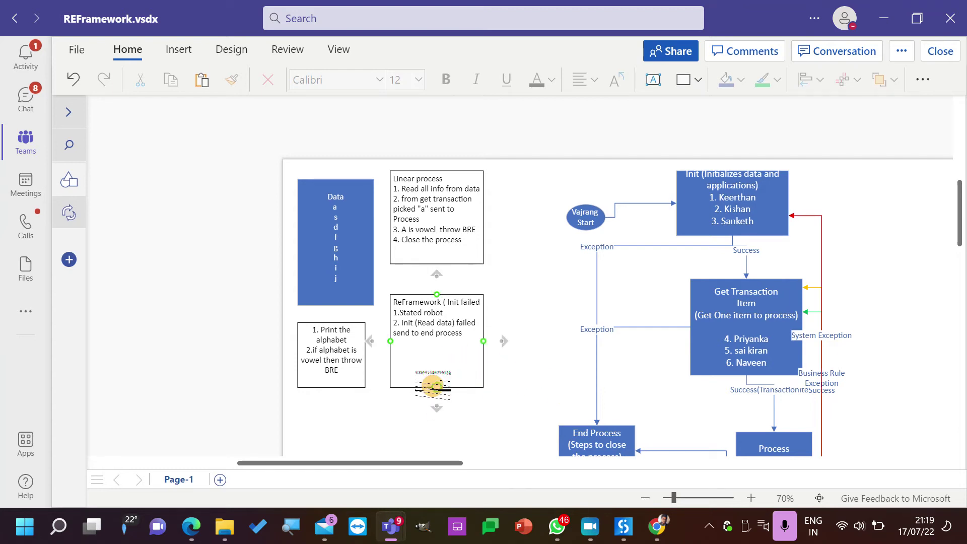
click(439, 388)
mouse_move(440, 388)
mouse_down()
mouse_move(435, 347)
mouse_move(434, 370)
mouse_up()
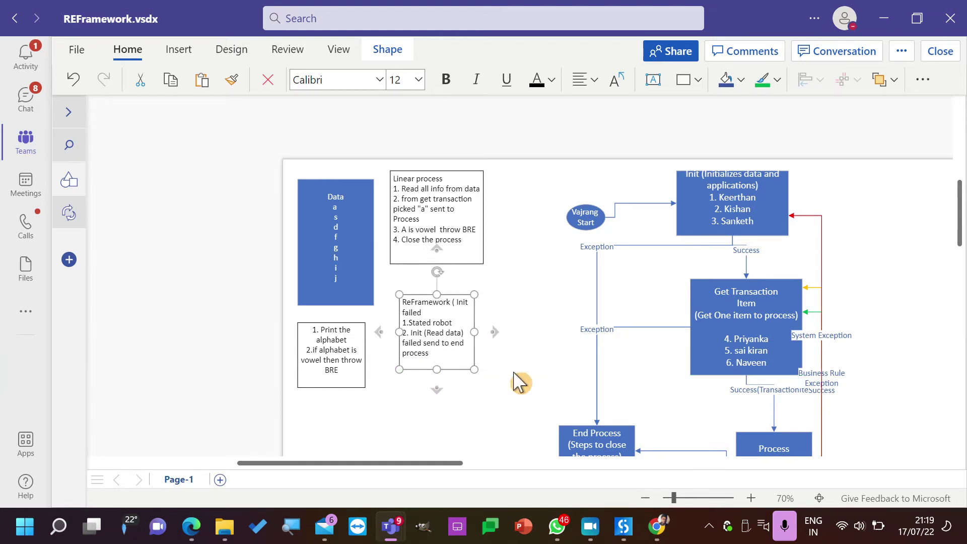
click(711, 217)
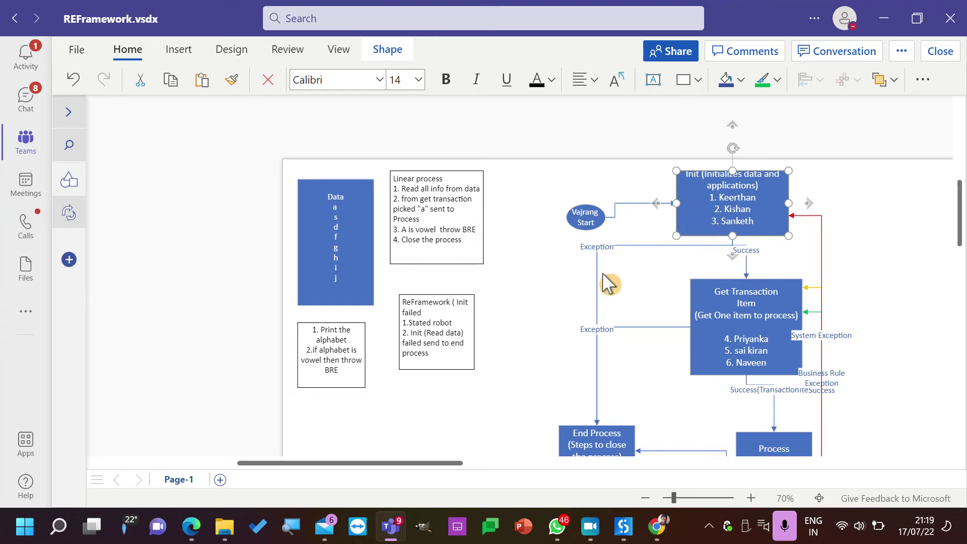
drag(462, 363, 540, 243)
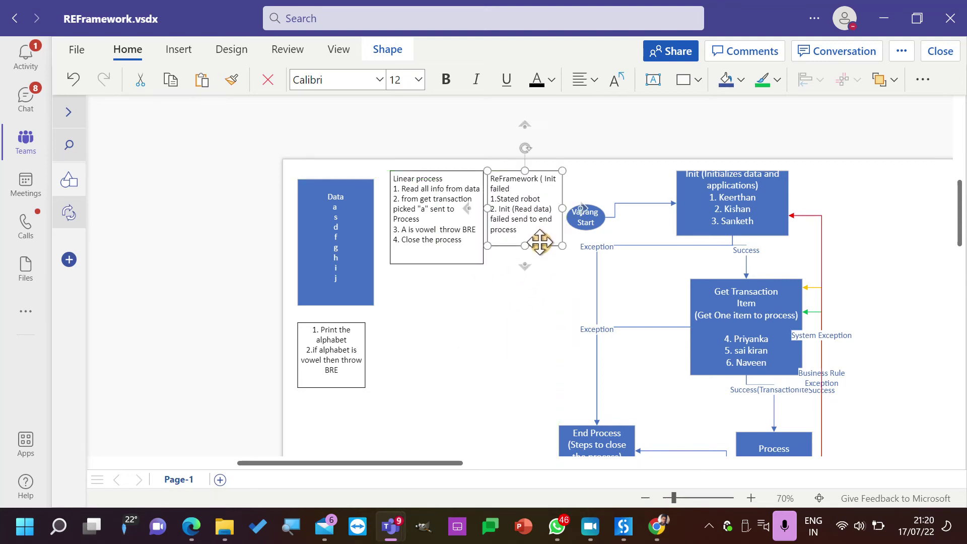
Duplicate the ReFramework note below the Linear process note, change its item 2 to "Read info" and start an item 3.
key(ctrl+d)
drag(544, 251, 441, 333)
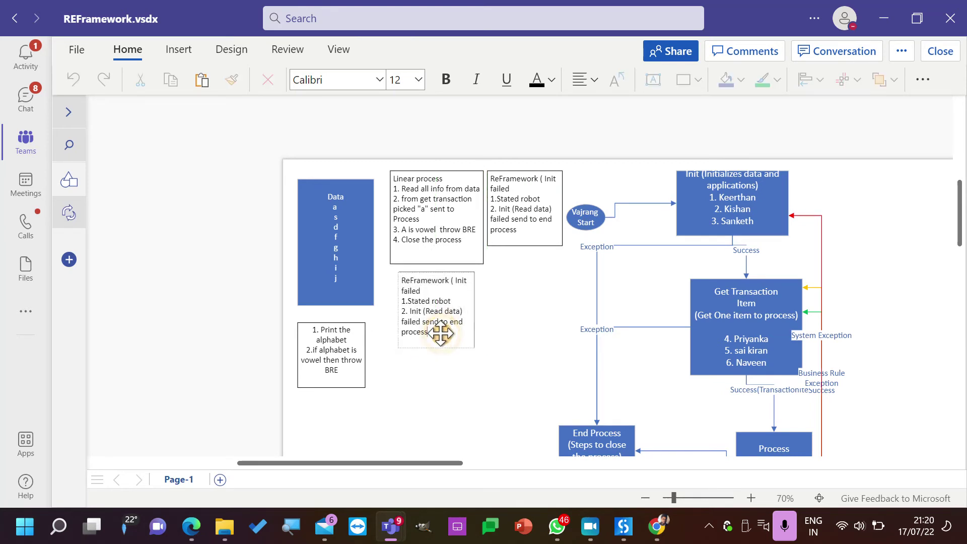
drag(432, 334, 413, 314)
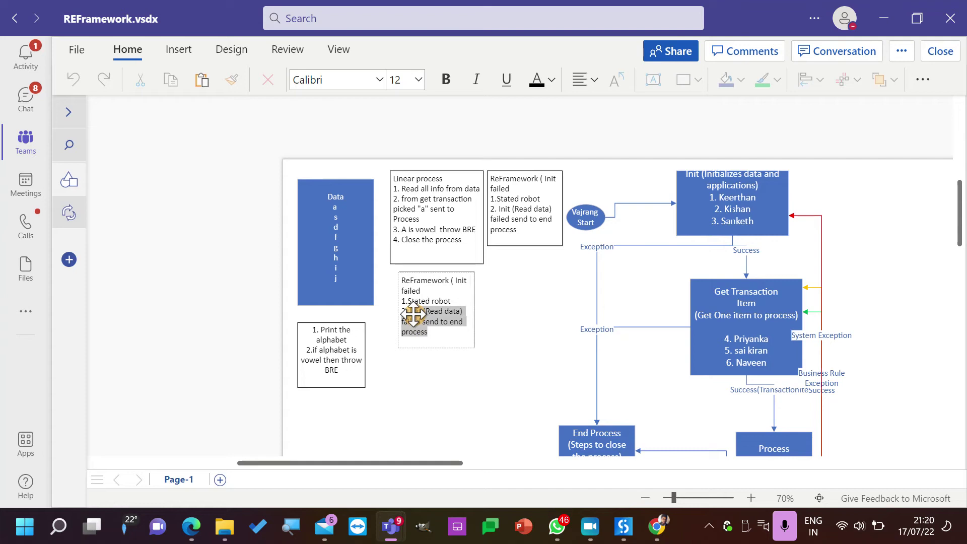
key(BackSpace)
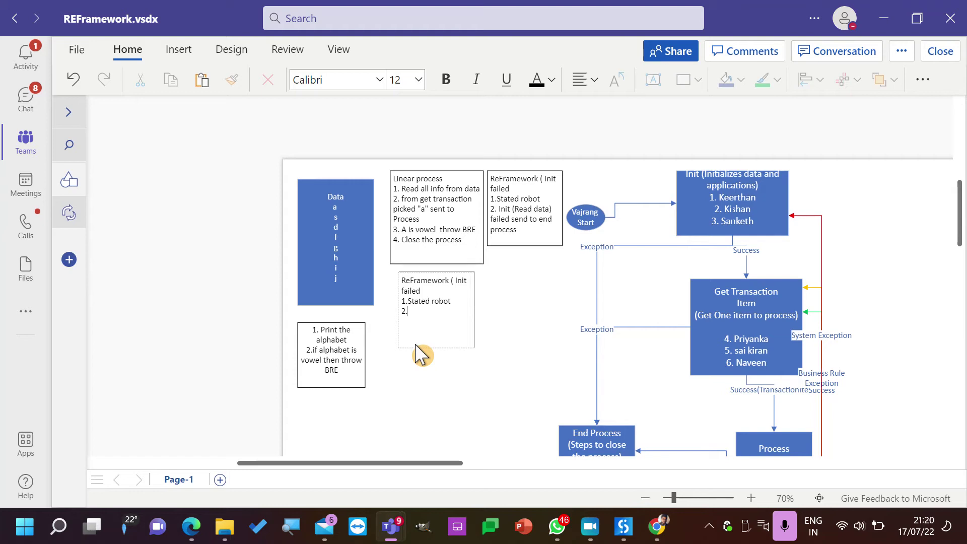
text(Read info)
key(Return)
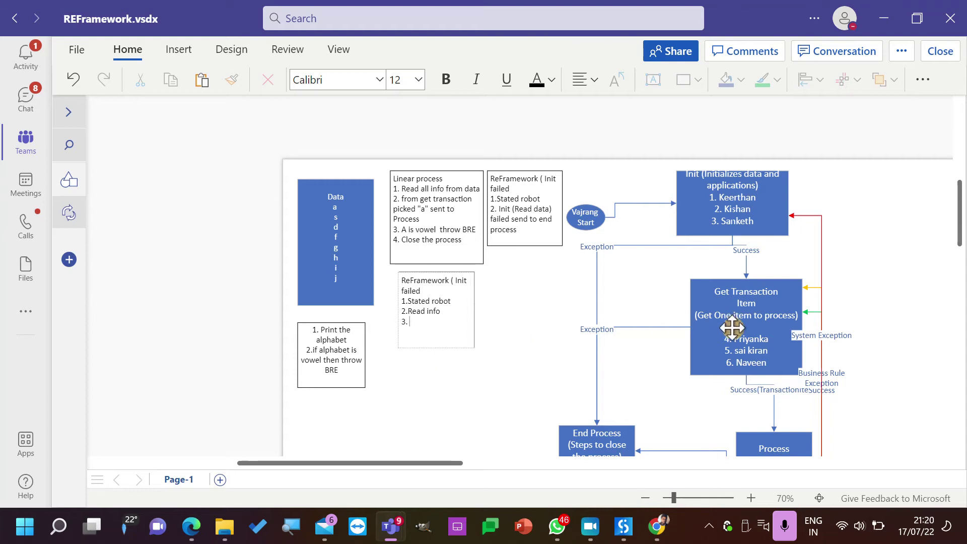
Shift the Get Transaction Item box slightly up and to the left.
drag(714, 332, 708, 326)
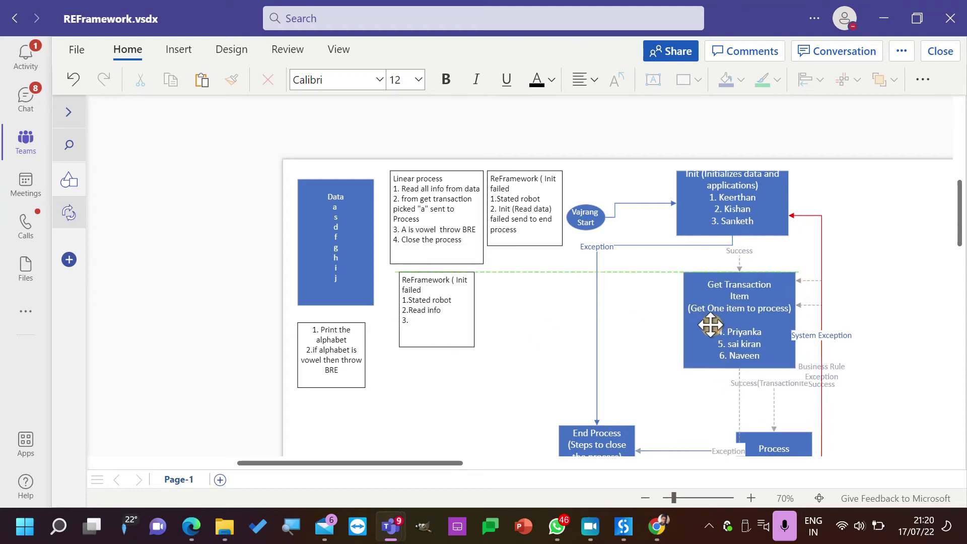
scroll(889, 383, down, 1)
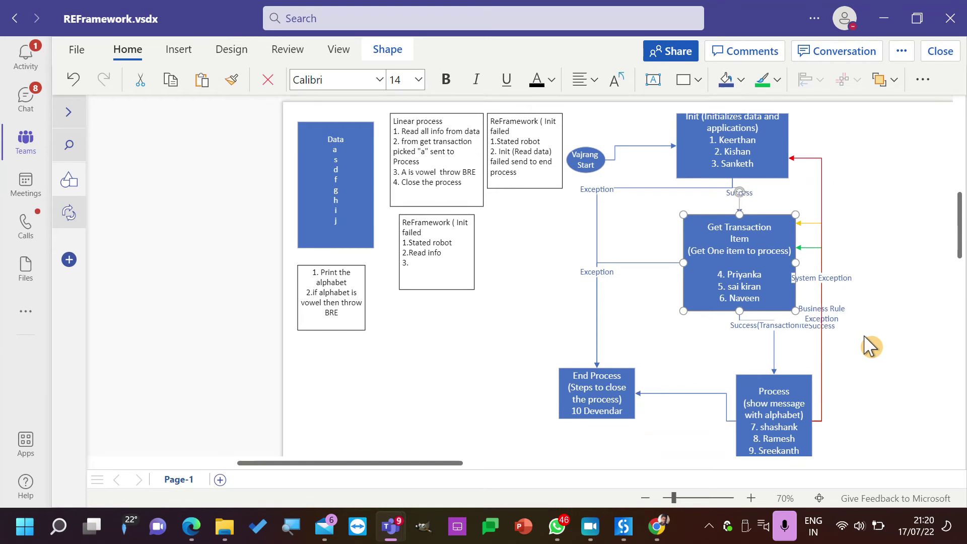
scroll(870, 345, up, 1)
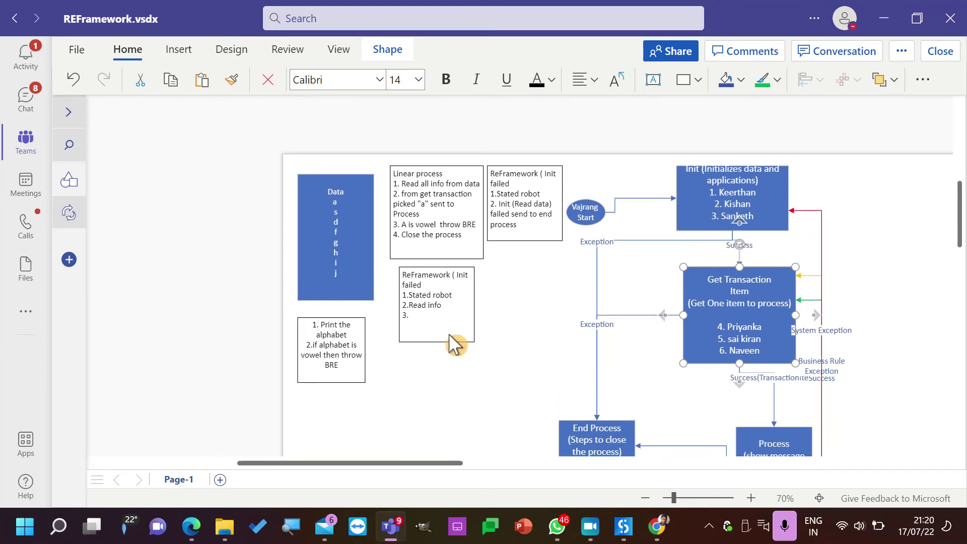
Extend item 2 of the duplicated ReFramework note to "Read info success moved to Get Transaction", replacing the started item 3.
double_click(431, 323)
click(436, 327)
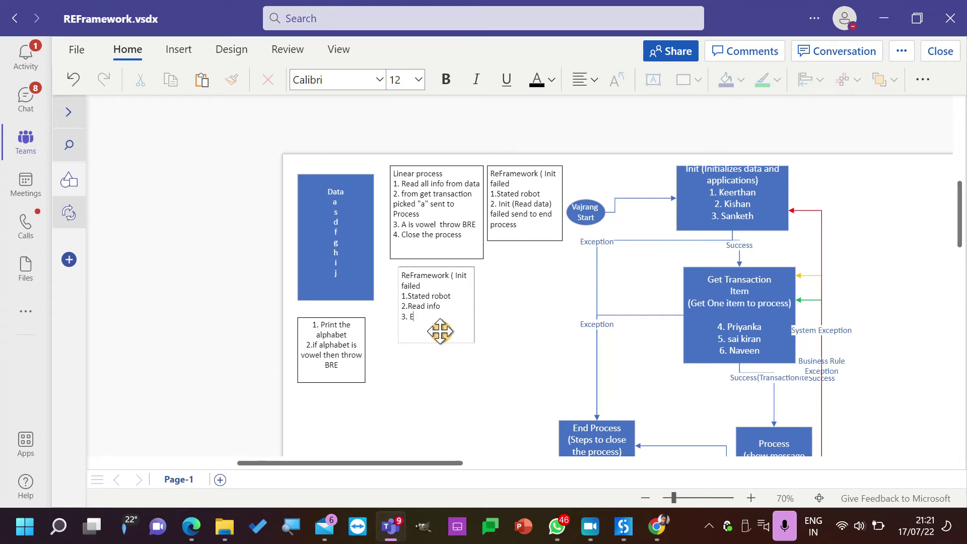
key(BackSpace)
key(BackSpace)
key(BackSpace)
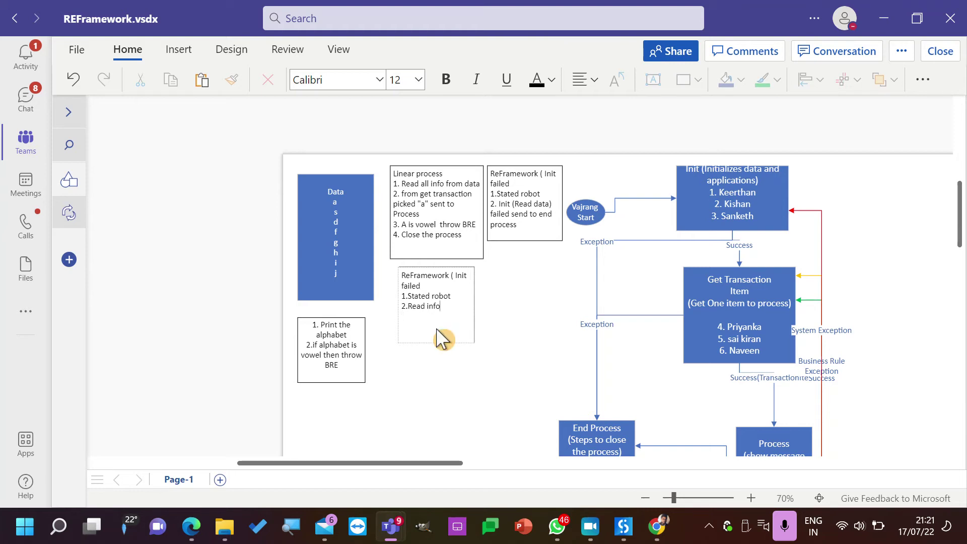
text(success moved to)
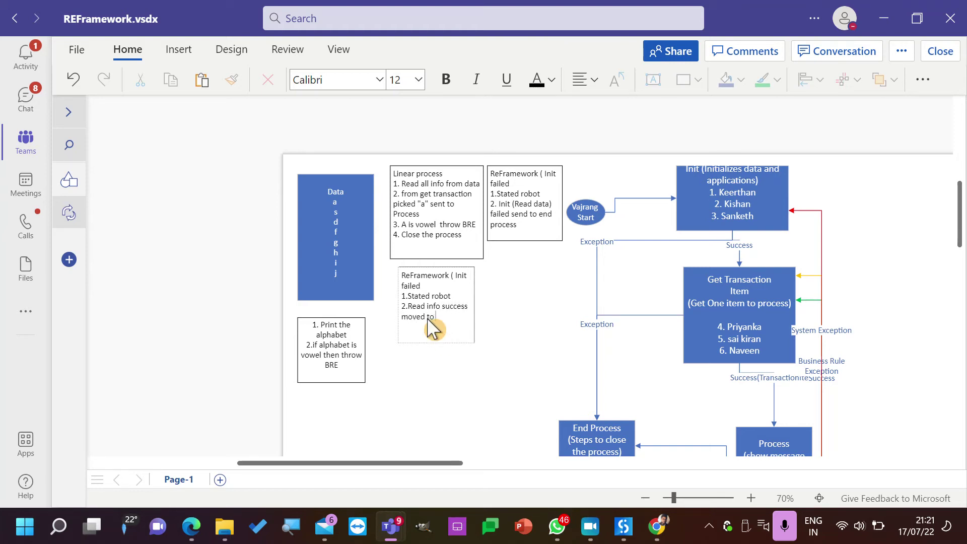
text( Get Transac)
key(Return)
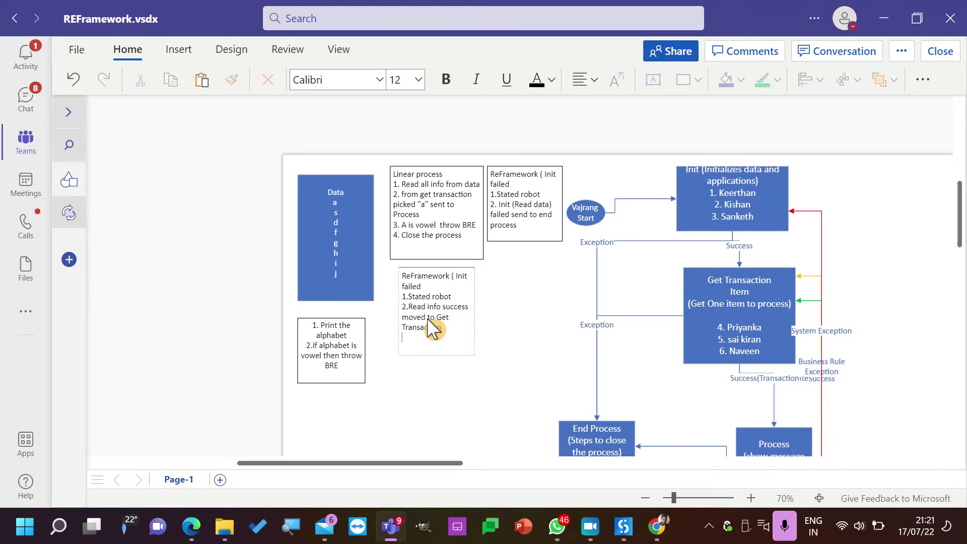
Add item 3 "Get transaction failed - End Process" and item 4 "Close the process" to the duplicated ReFramework note.
text(3. Get transaction failed - End)
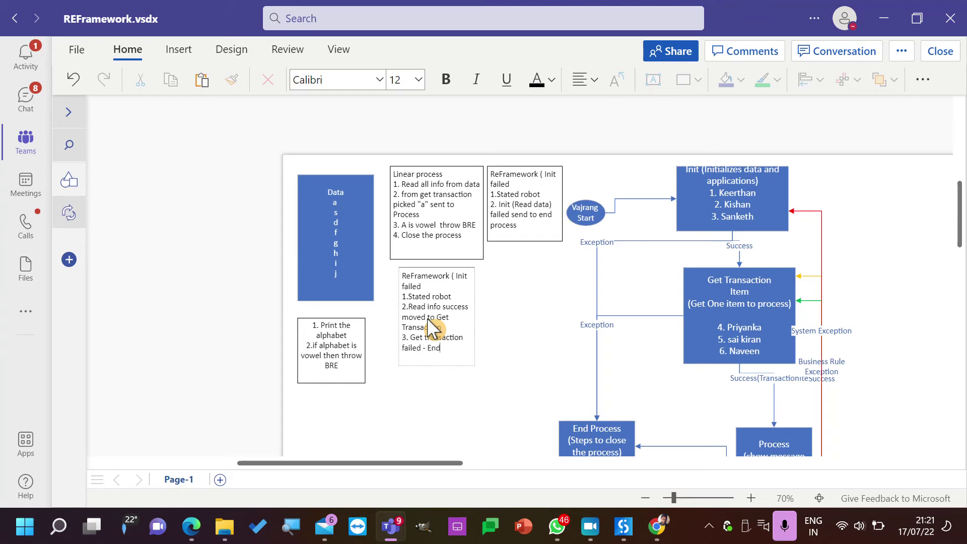
text( Process)
key(Return)
text(4. Close a)
key(BackSpace)
text(the proces)
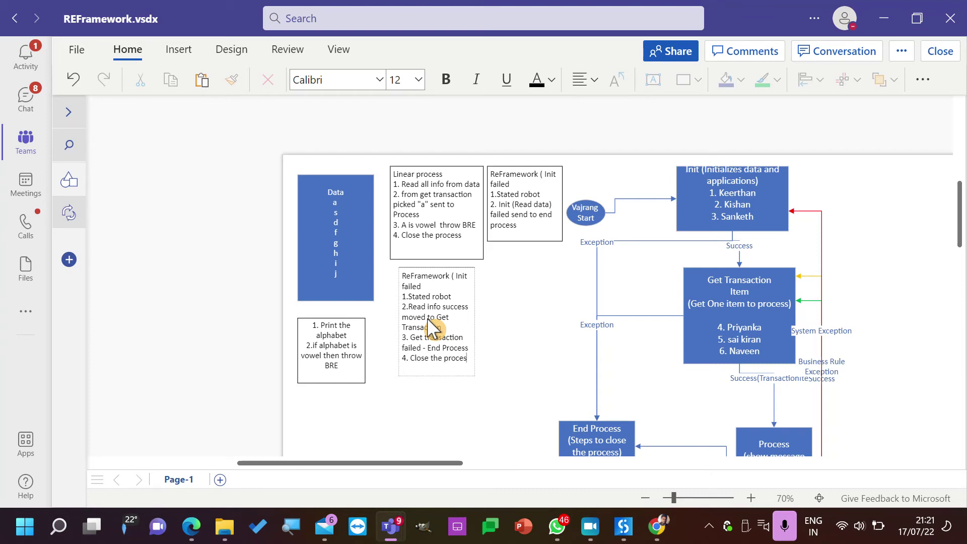
click(446, 391)
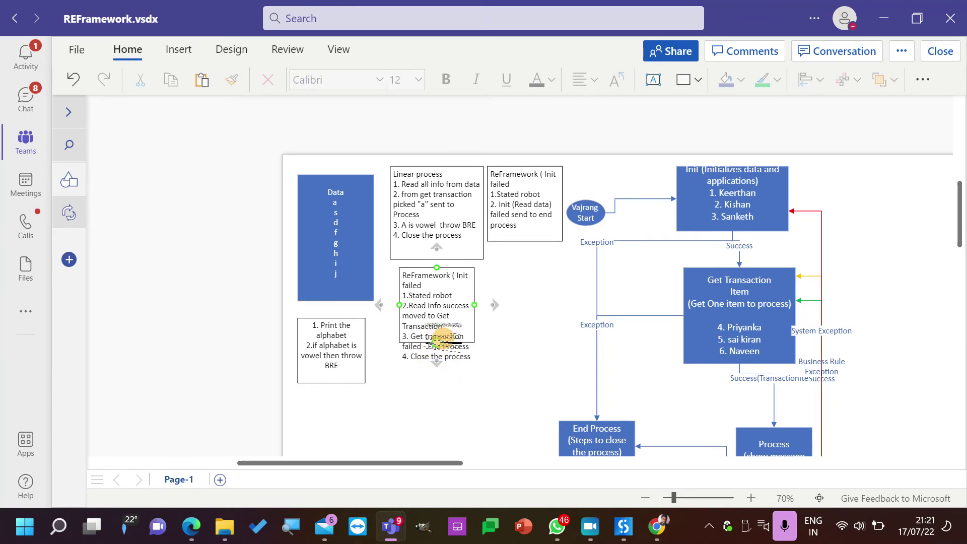
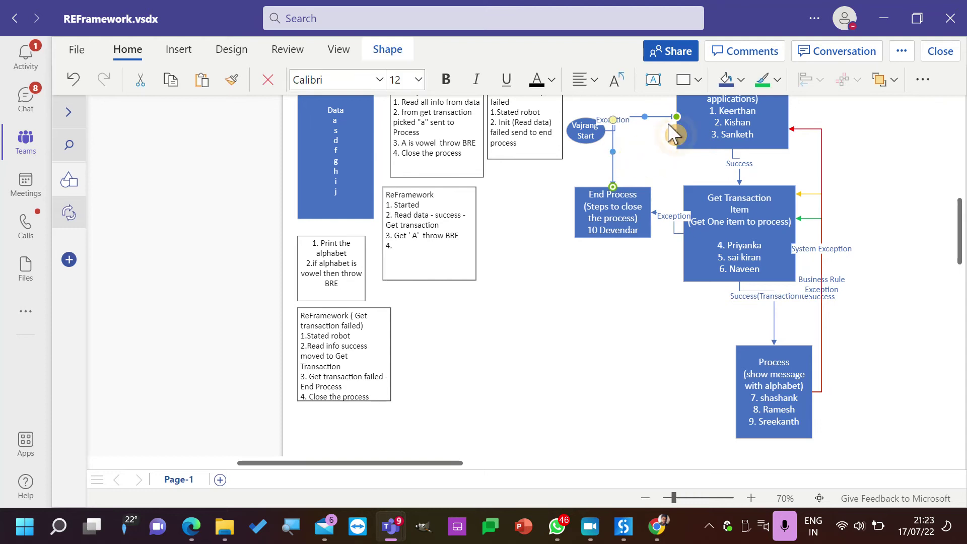
Reattach the End Process exception connector to the Init box's lower edge and slightly reposition the End Process and Process boxes.
drag(677, 117, 731, 149)
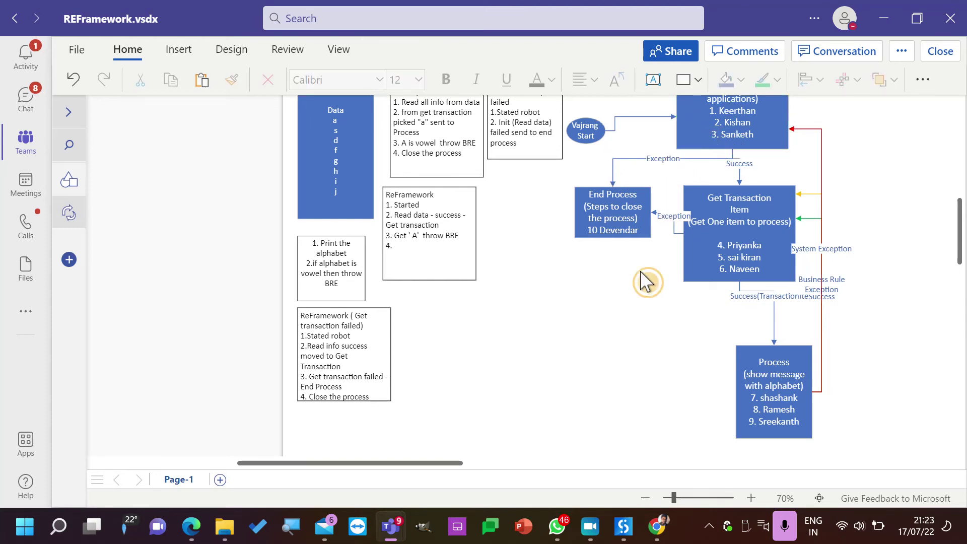
drag(620, 225, 599, 235)
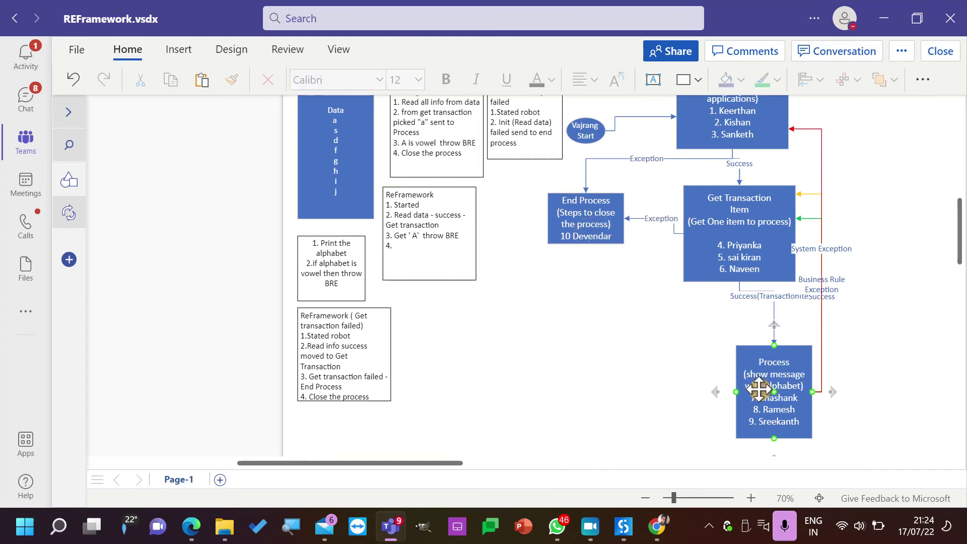
mouse_move(749, 369)
mouse_down()
mouse_move(753, 358)
mouse_move(812, 366)
mouse_move(759, 372)
mouse_up()
click(711, 247)
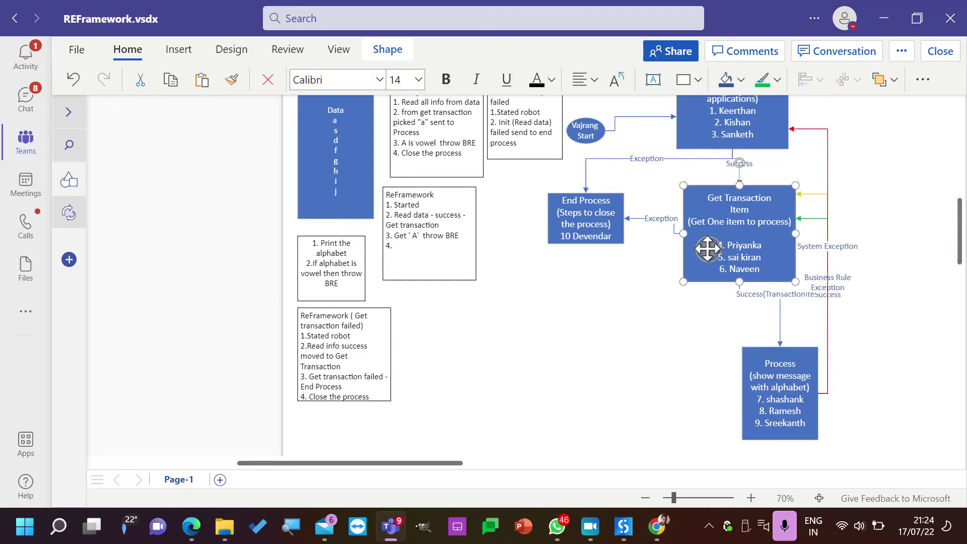
Add "Move to get transaction" as item 4 and "Picked 's'" as item 5 in the ReFramework note with the BRE scenario.
double_click(409, 245)
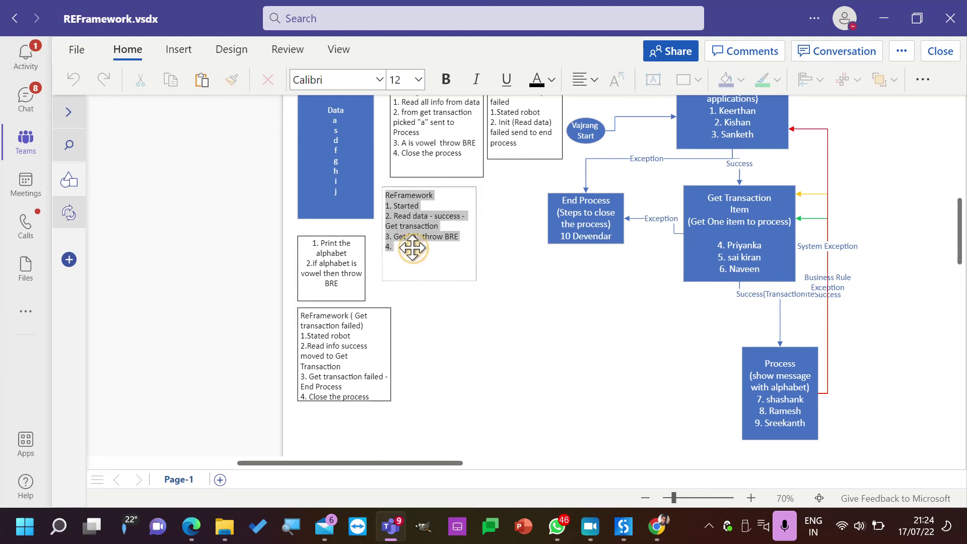
click(410, 245)
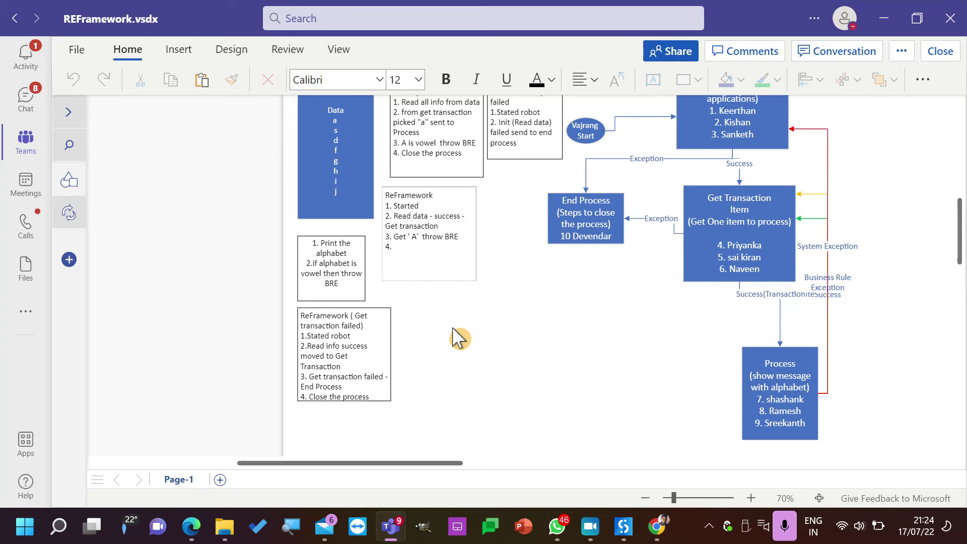
text(Move to t)
key(BackSpace)
text(get transaction)
key(Return)
text(5. P9c)
key(BackSpace)
key(BackSpace)
text(icked 's')
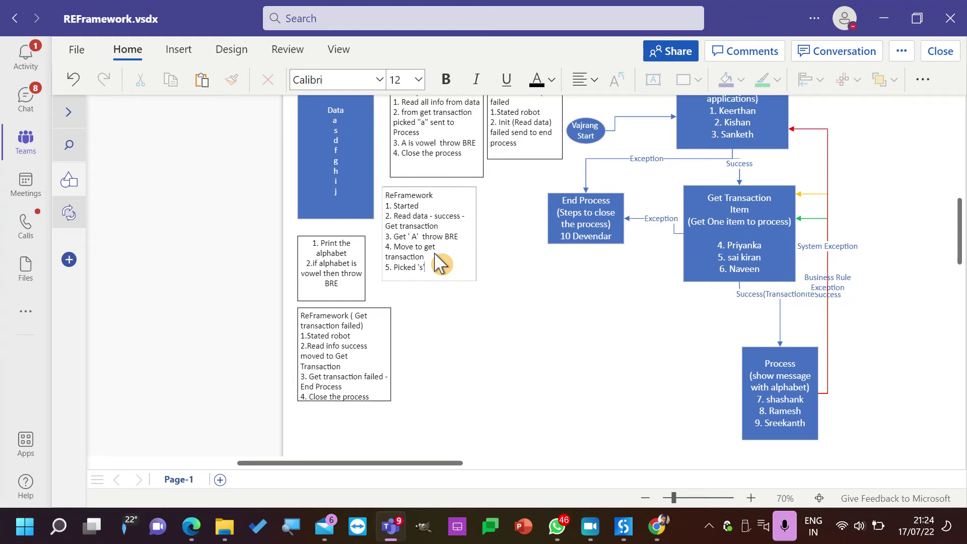
Add item 6 "throw system exception" to the ReFramework BRE note and enlarge the note to fit its text.
key(Return)
text(throw system)
key(BackSpace)
key(BackSpace)
text(system exception)
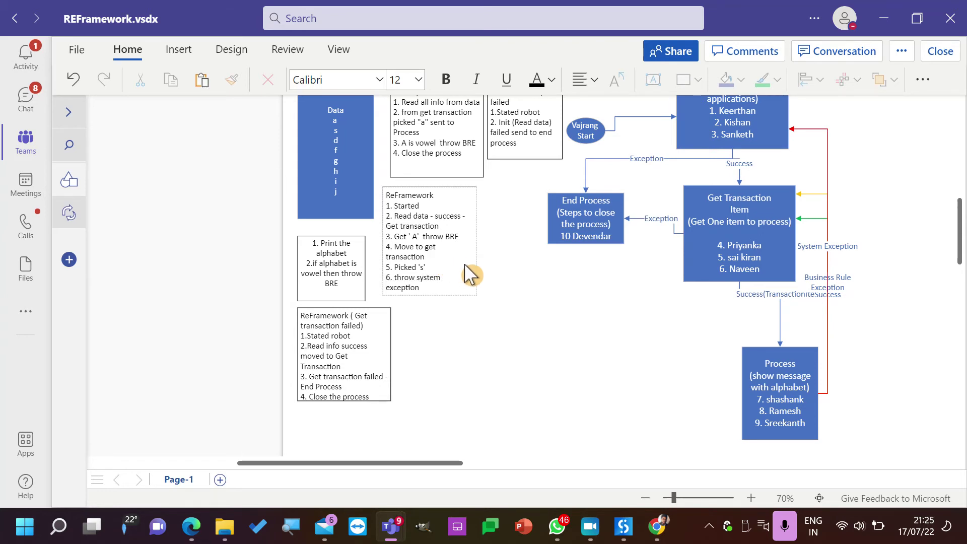
click(474, 277)
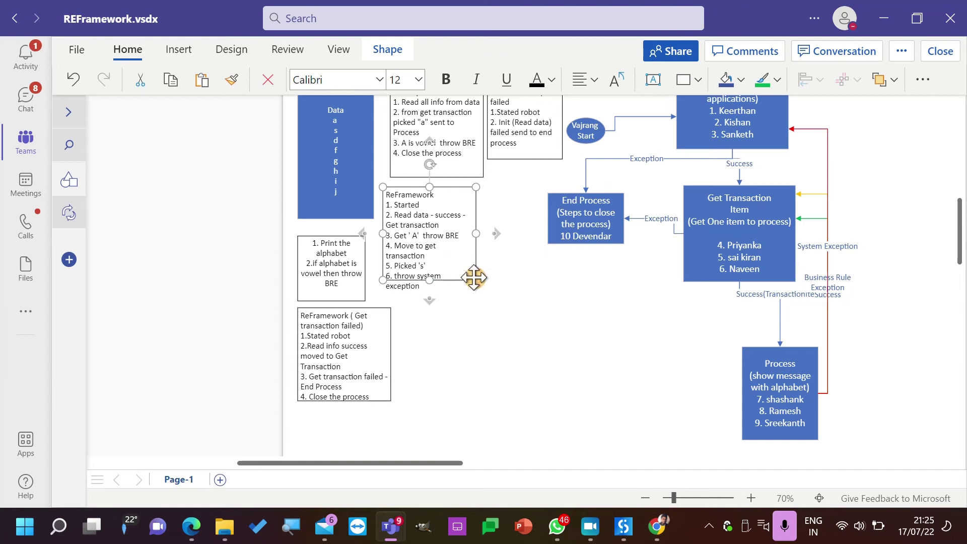
drag(475, 279, 497, 268)
click(753, 378)
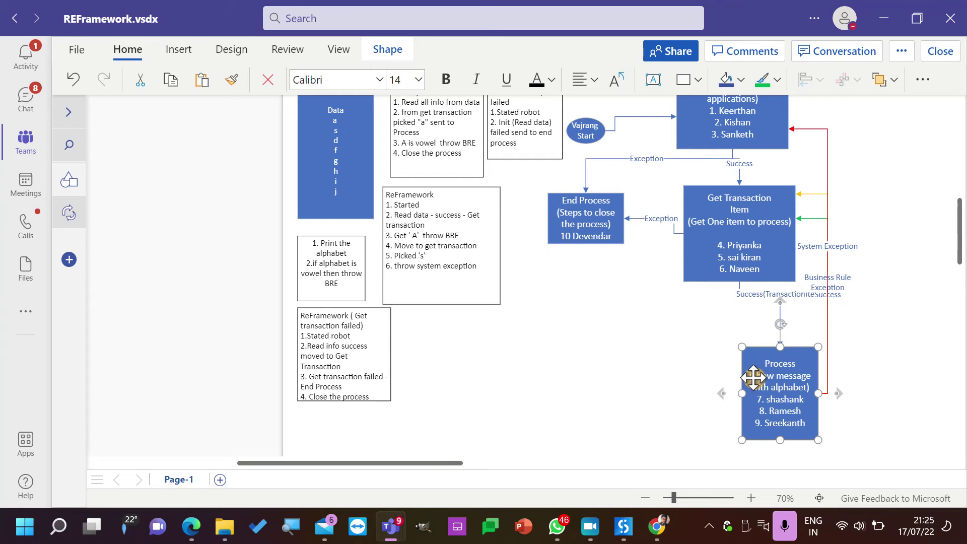
Add item 7 "Move to Init -" followed by the first Init participant's name to the ReFramework BRE note.
double_click(479, 267)
key(Return)
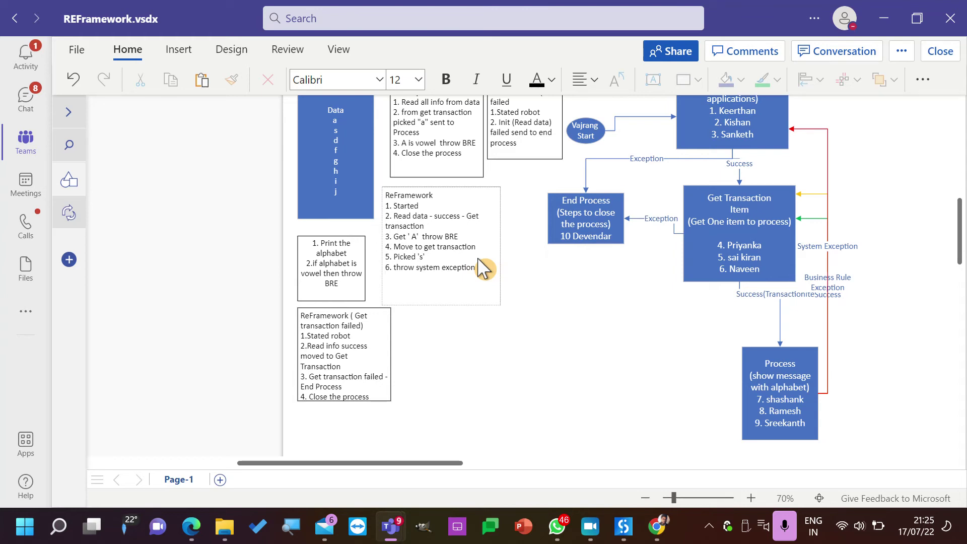
text(7. Move to Init -)
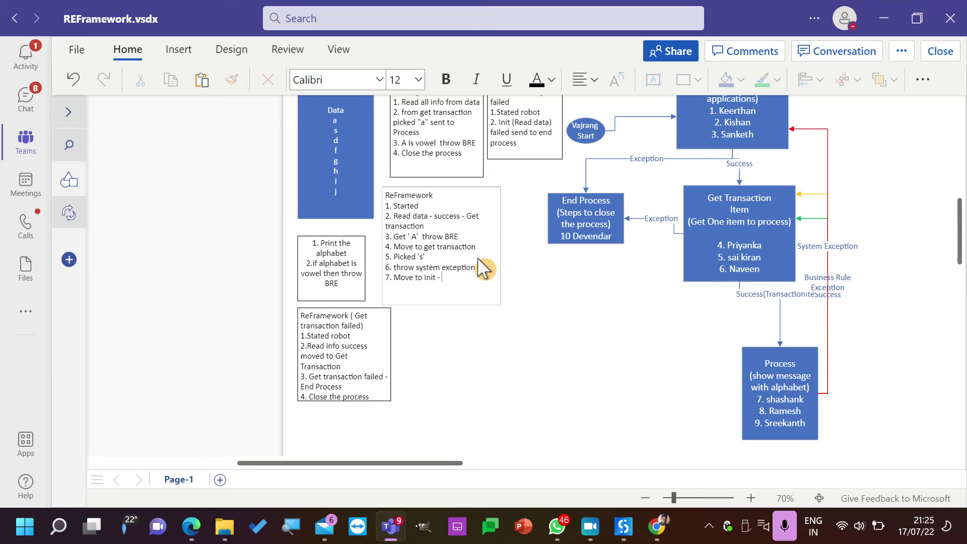
text( Keerthan)
key(Return)
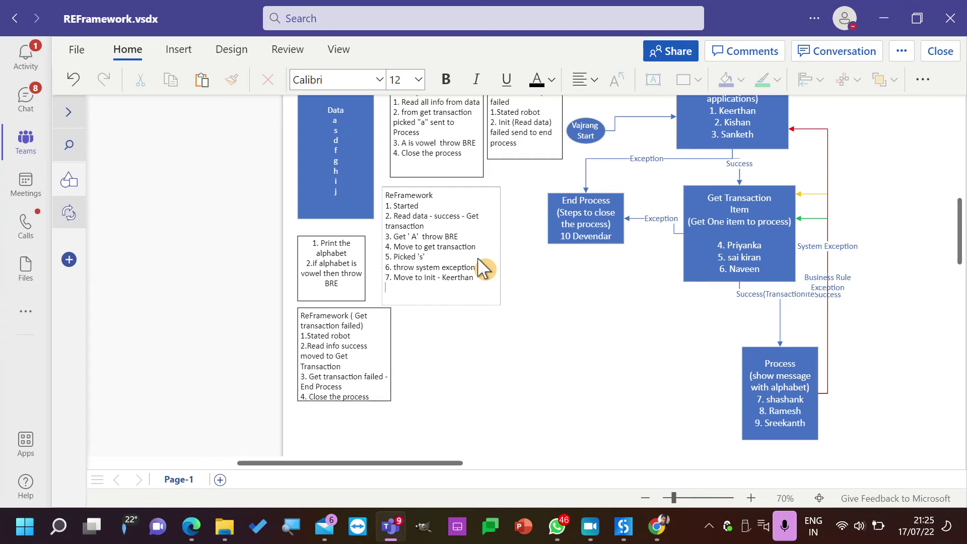
Mark entry a as "complete" and entry s as "completed" in the Data box.
click(343, 128)
drag(344, 128, 347, 131)
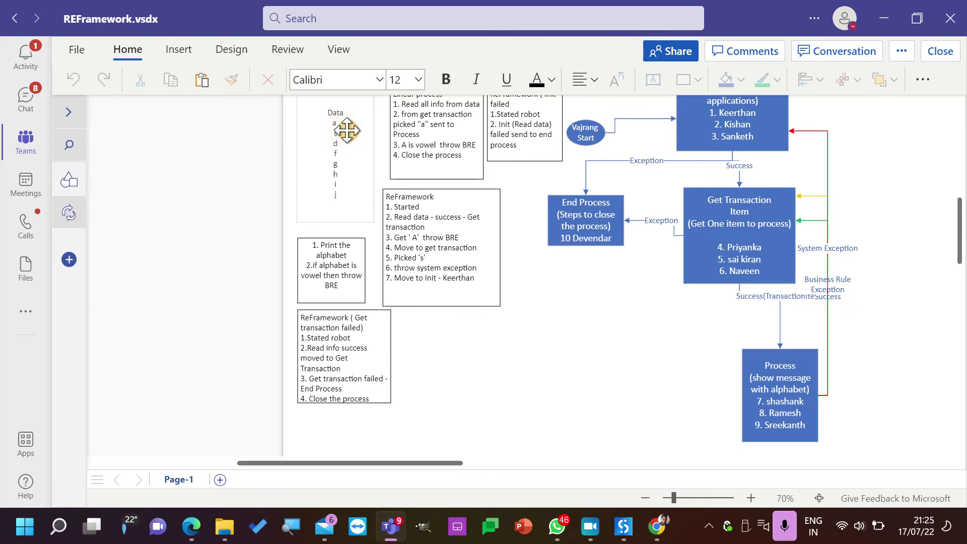
text(- copied)
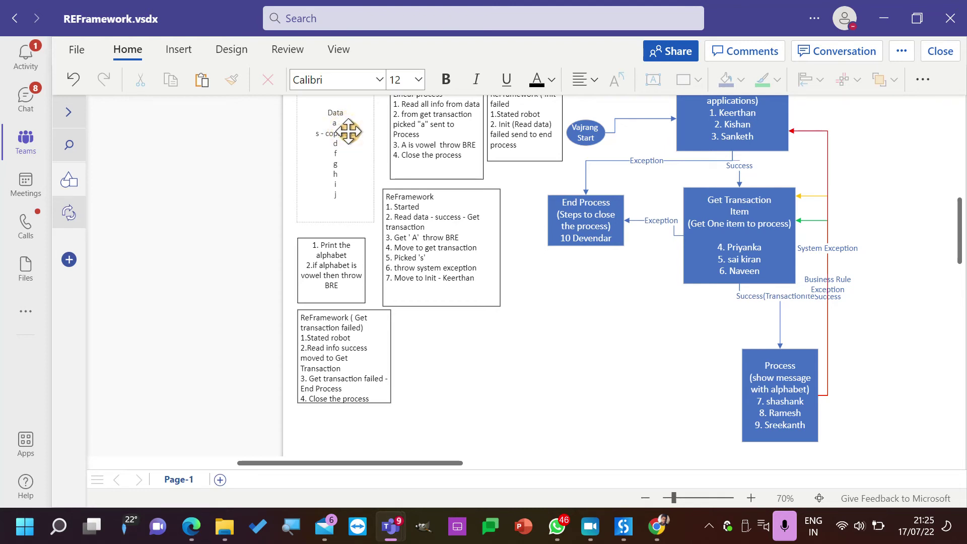
text(-)
text( compare)
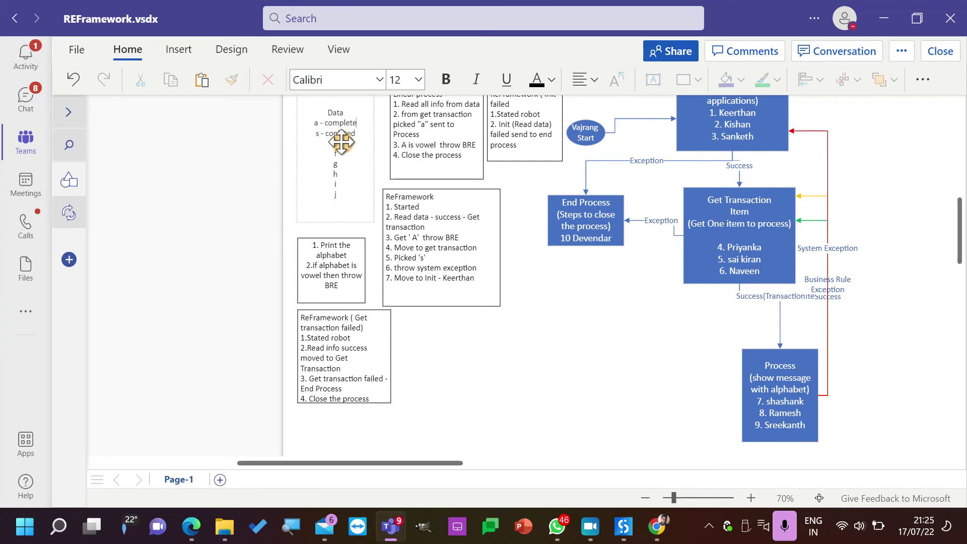
double_click(336, 139)
text(completed)
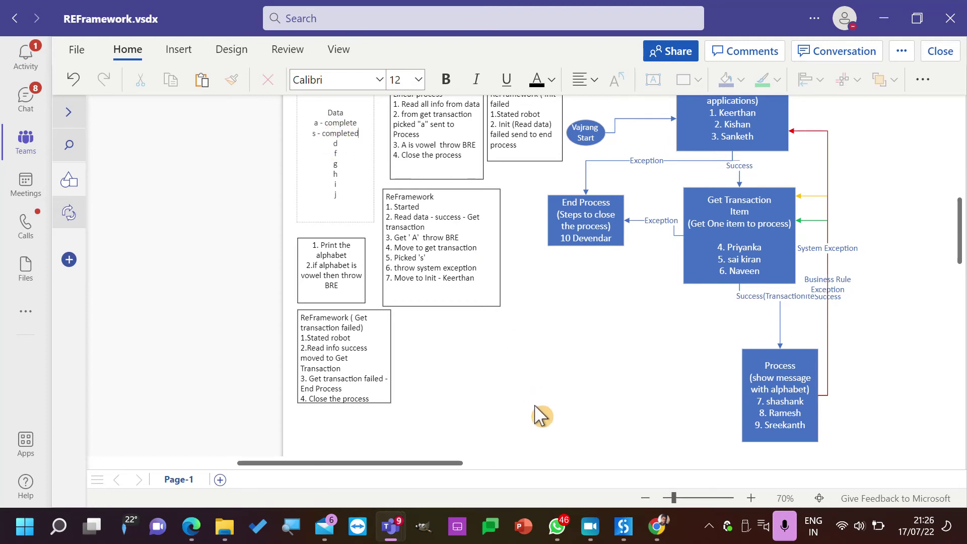
click(485, 291)
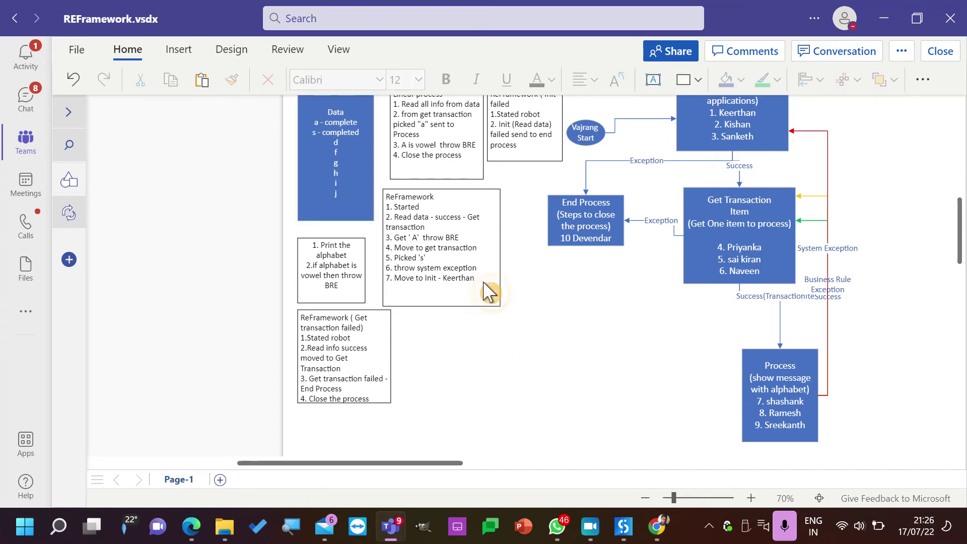
Add item 8 "Read data -> Get transaction" to the ReFramework BRE note.
click(461, 278)
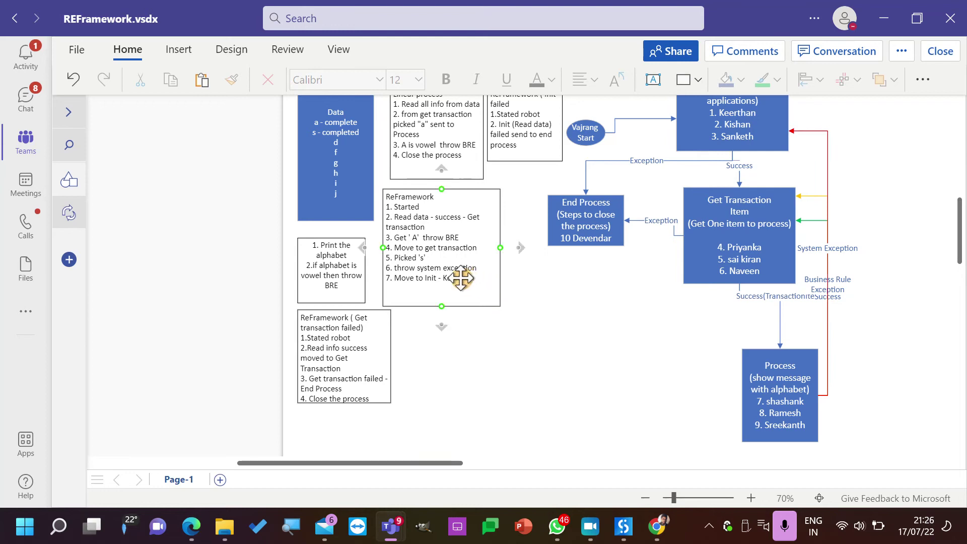
double_click(459, 278)
click(482, 280)
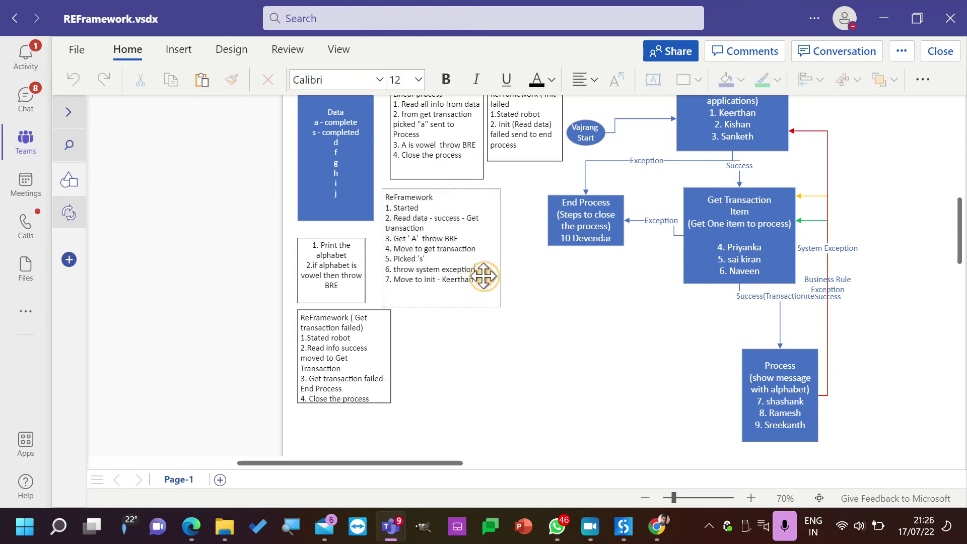
key(Return)
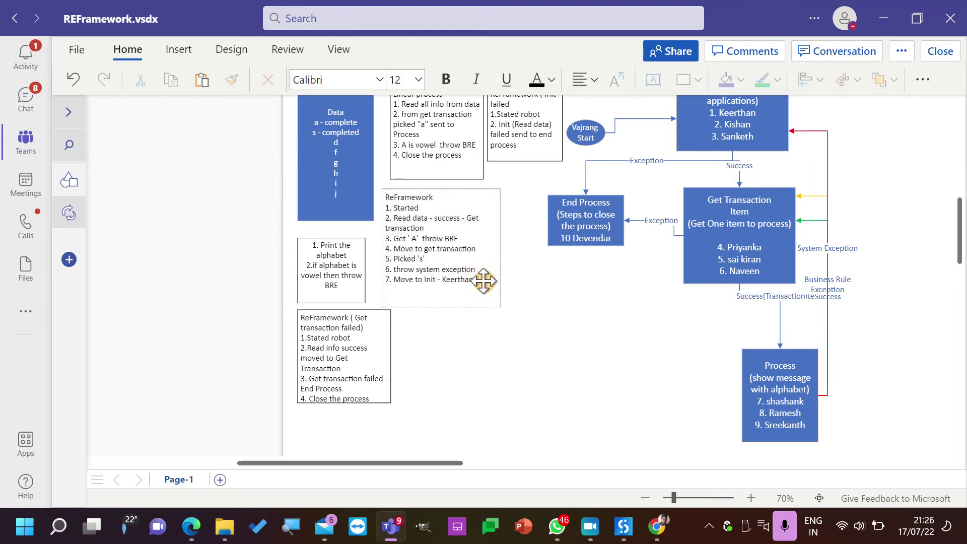
text(8. Ge)
text(t tra)
key(BackSpace)
key(BackSpace)
key(BackSpace)
key(BackSpace)
key(BackSpace)
text(Read data -> Get transac)
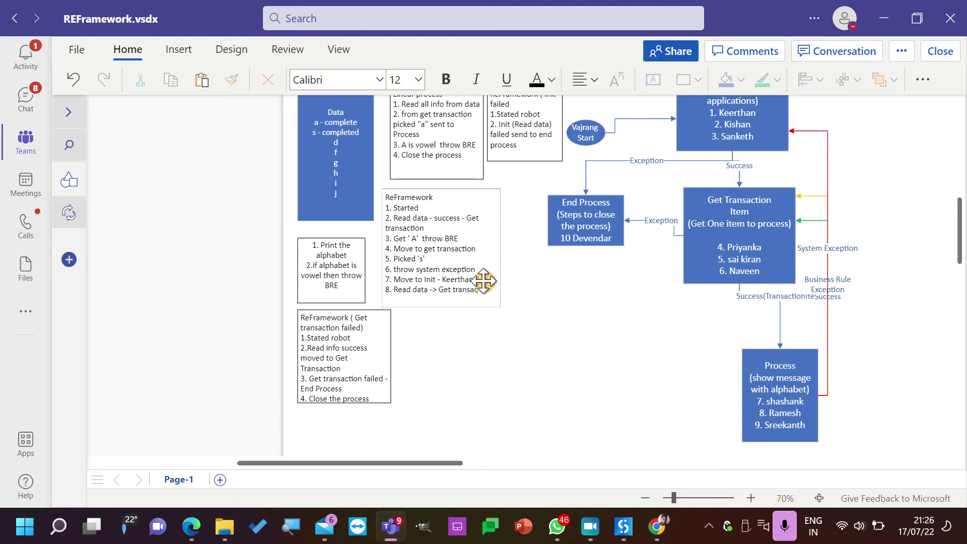
text(tion)
Add item 9 "d - > Process" to the ReFramework BRE note and start an item 10.
key(Return)
text(9.)
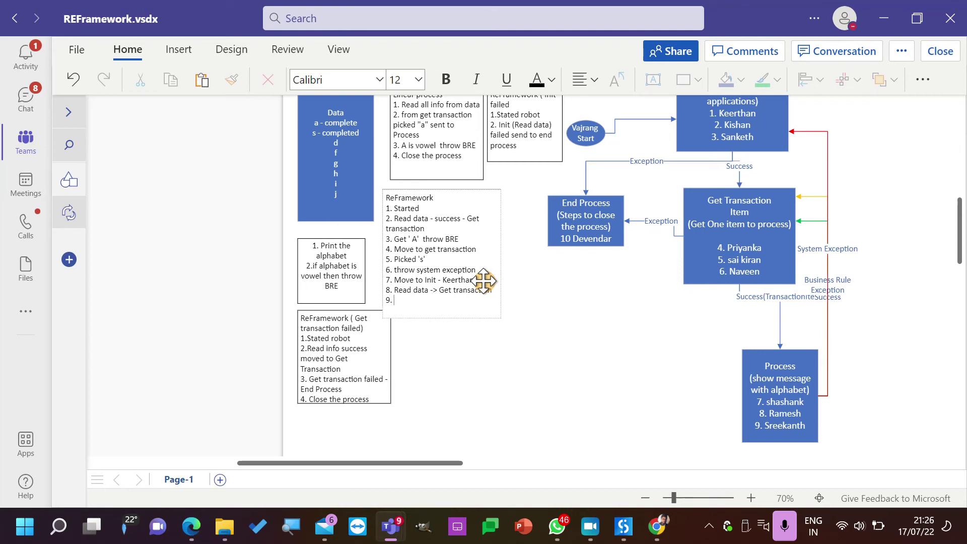
text( d - > Process)
key(Return)
text(10.)
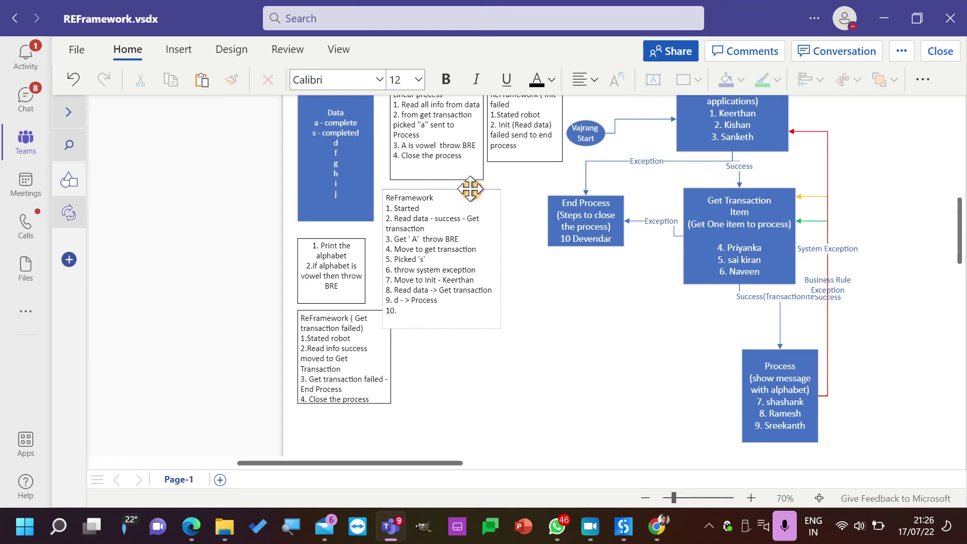
click(487, 188)
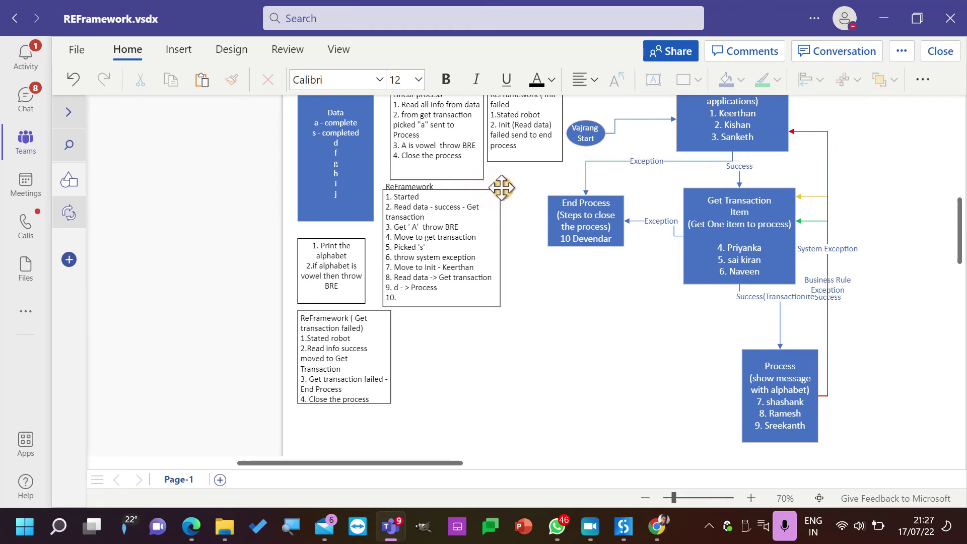
Undo the stray edit and move the ReFramework BRE note slightly down and right, clear of the transaction-failed note.
click(483, 191)
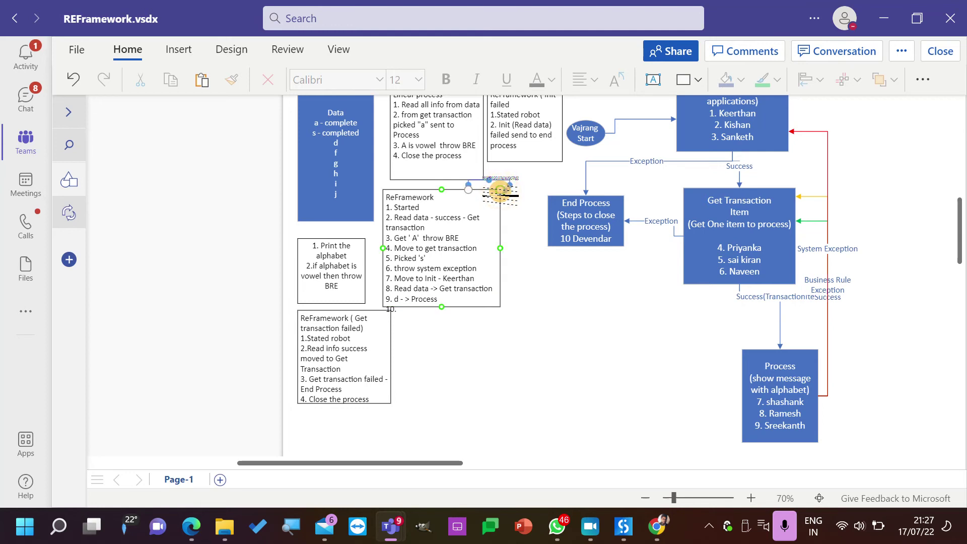
key(ctrl+z)
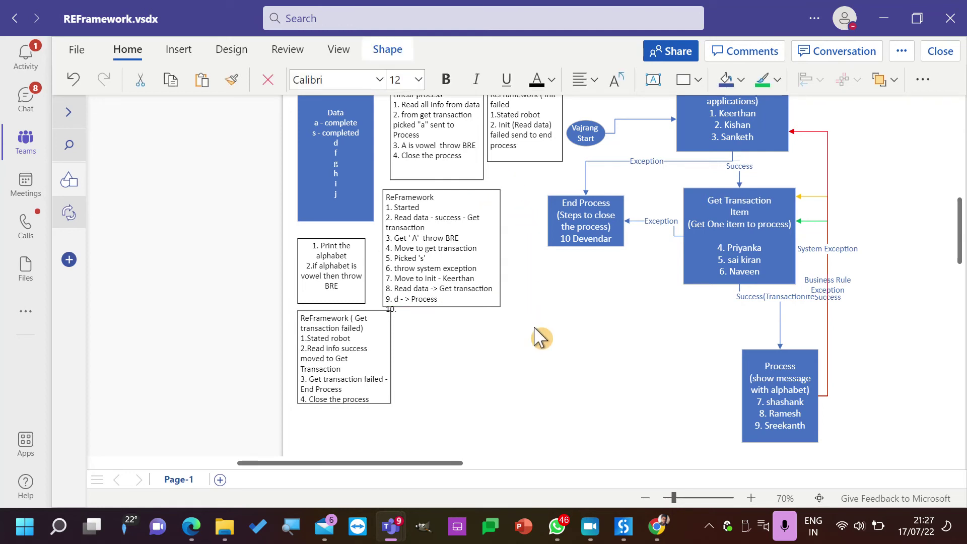
click(469, 305)
drag(469, 306, 491, 315)
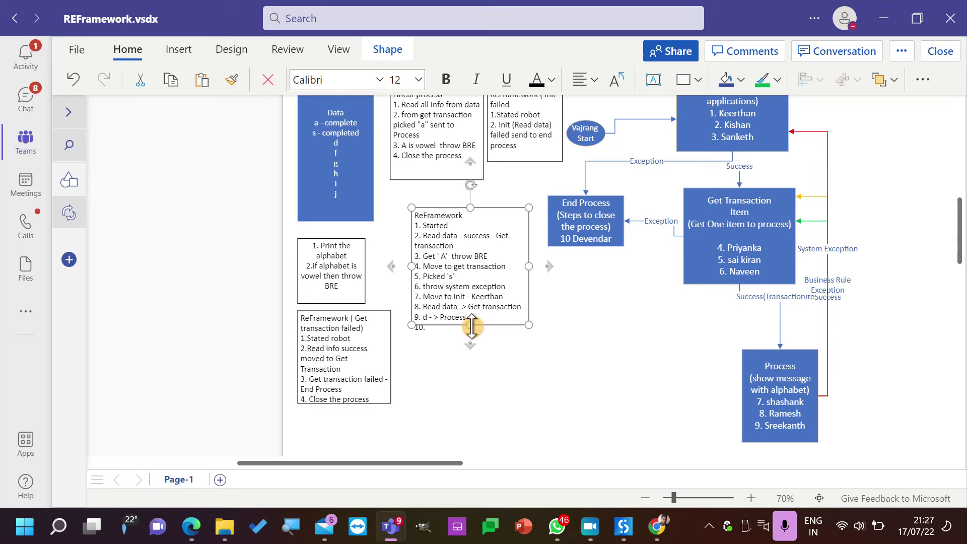
Enlarge the ReFramework BRE note to fit all ten items and place the text cursor after item 10.
drag(470, 326, 476, 361)
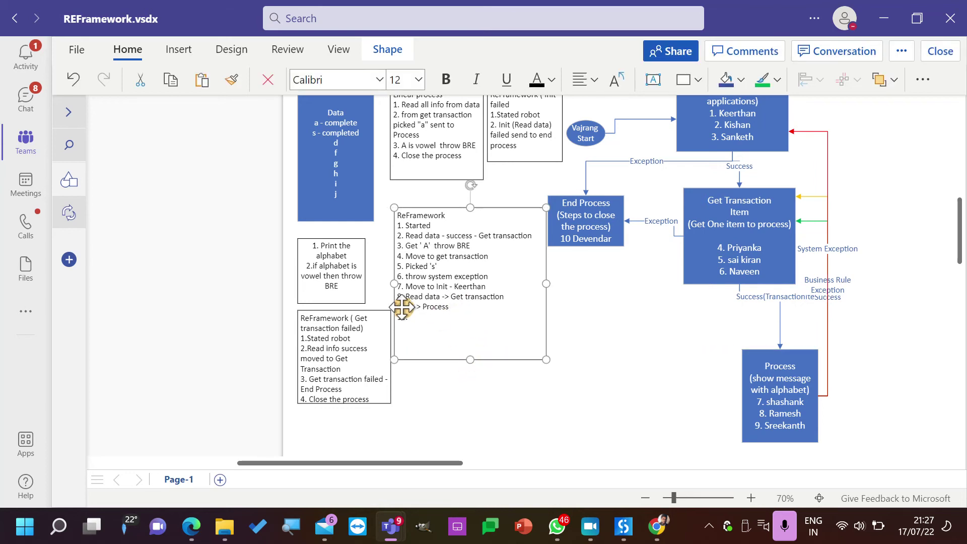
double_click(423, 318)
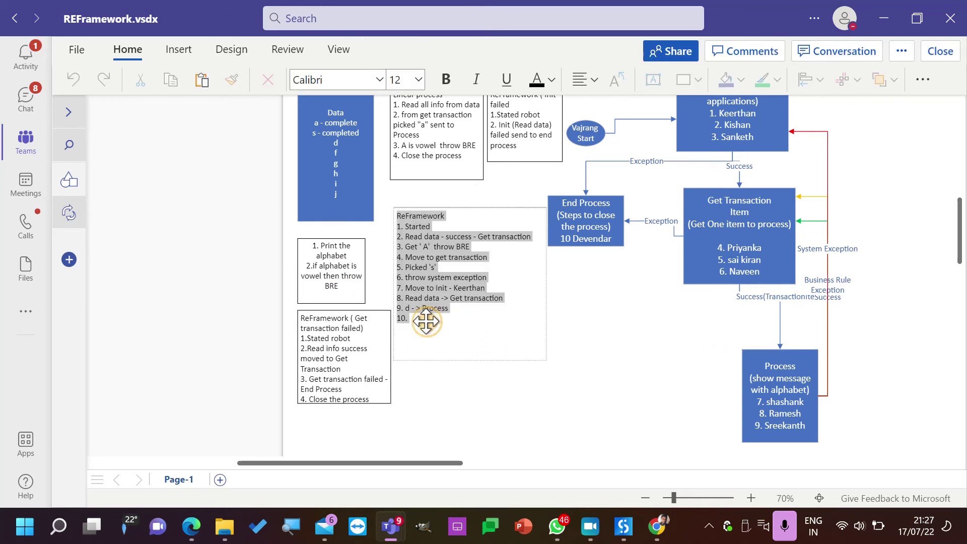
click(427, 320)
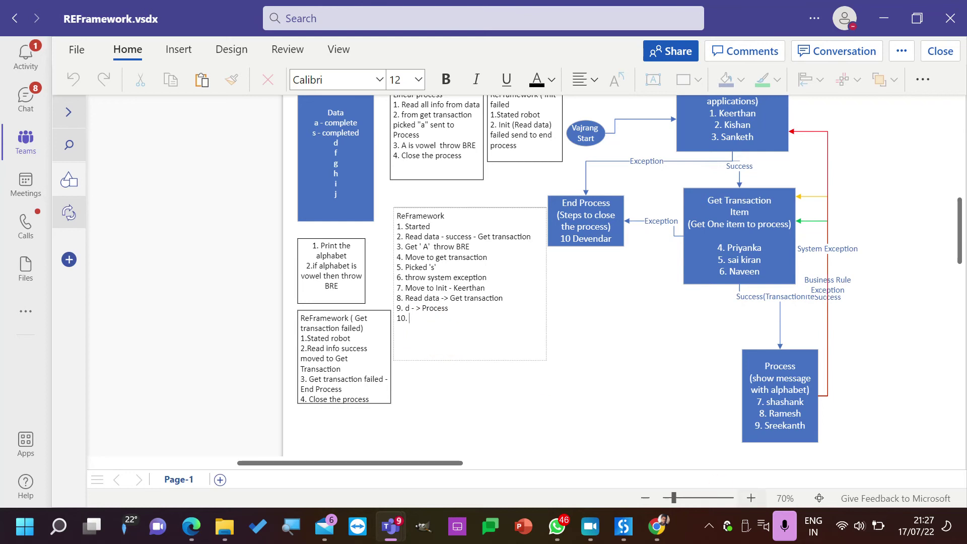
Raise the computer's speaker volume to the maximum and return to editing the ReFramework BRE note.
click(859, 526)
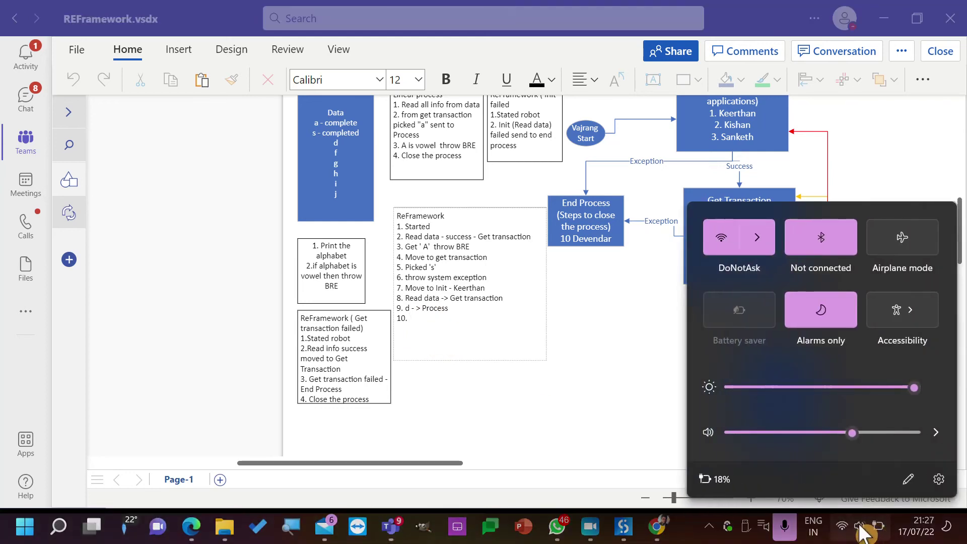
drag(853, 434, 931, 445)
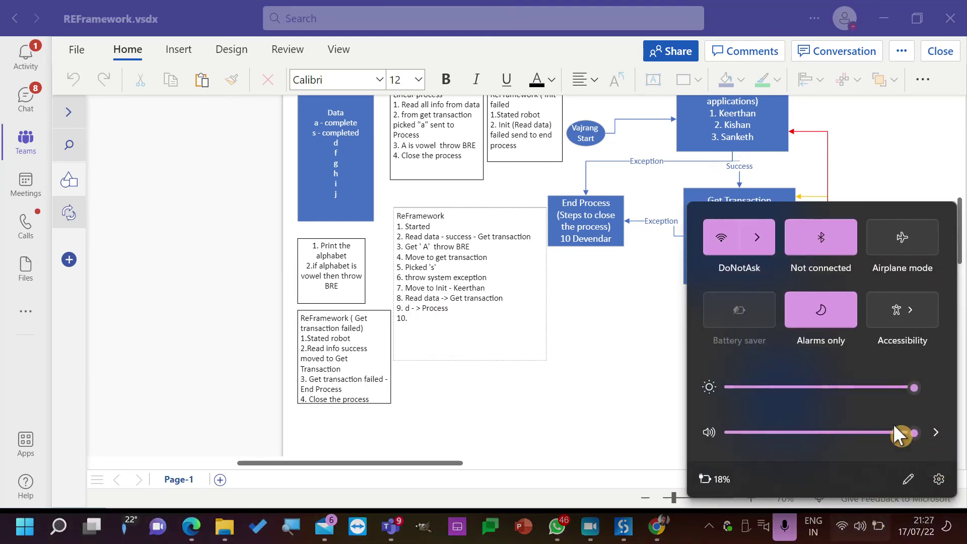
click(421, 325)
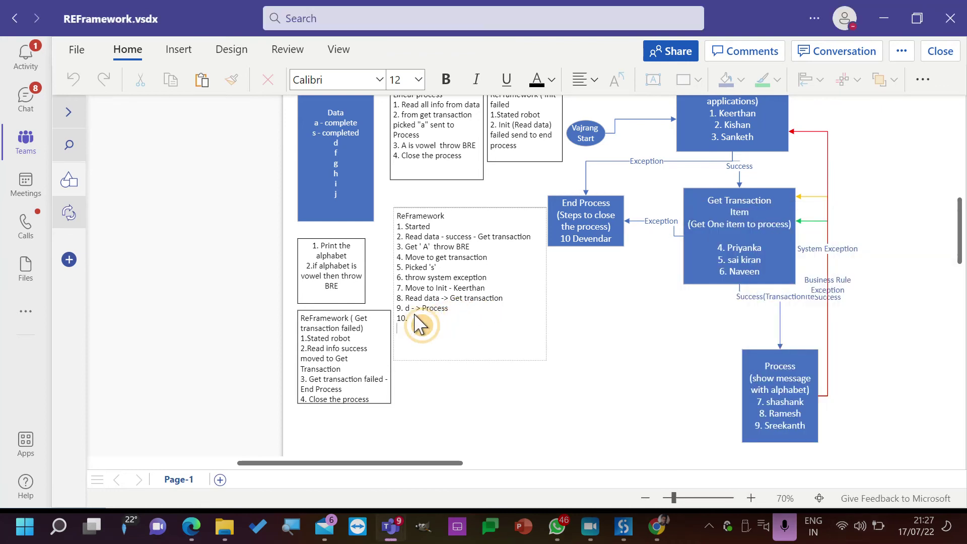
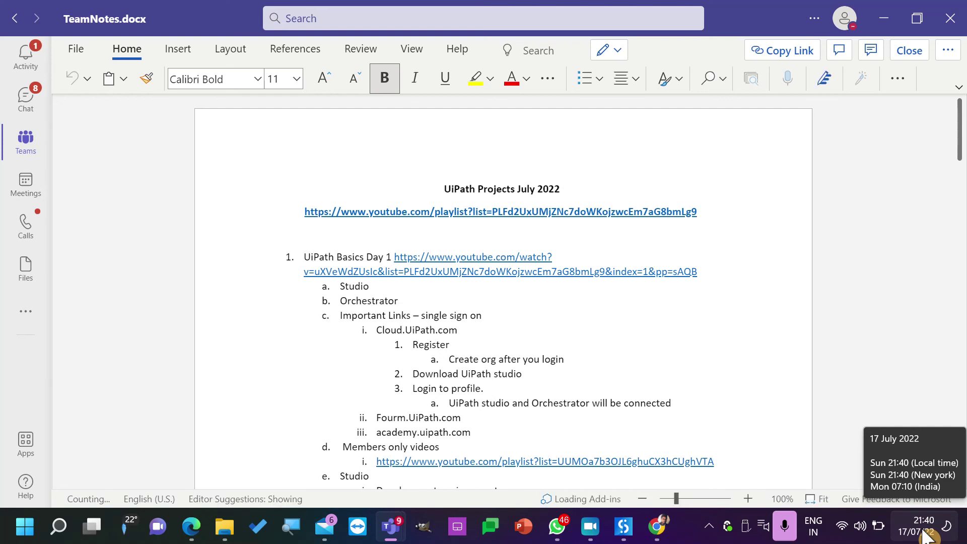
Look through the TeamNotes document down to the Dispatcher – Performer Architecture notes.
click(760, 393)
scroll(760, 391, down, 15)
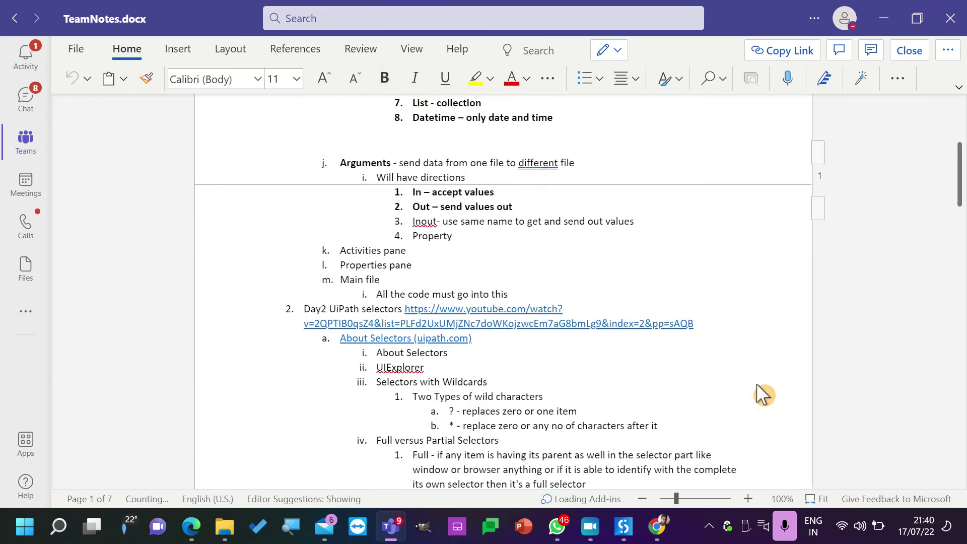
scroll(760, 387, down, 5)
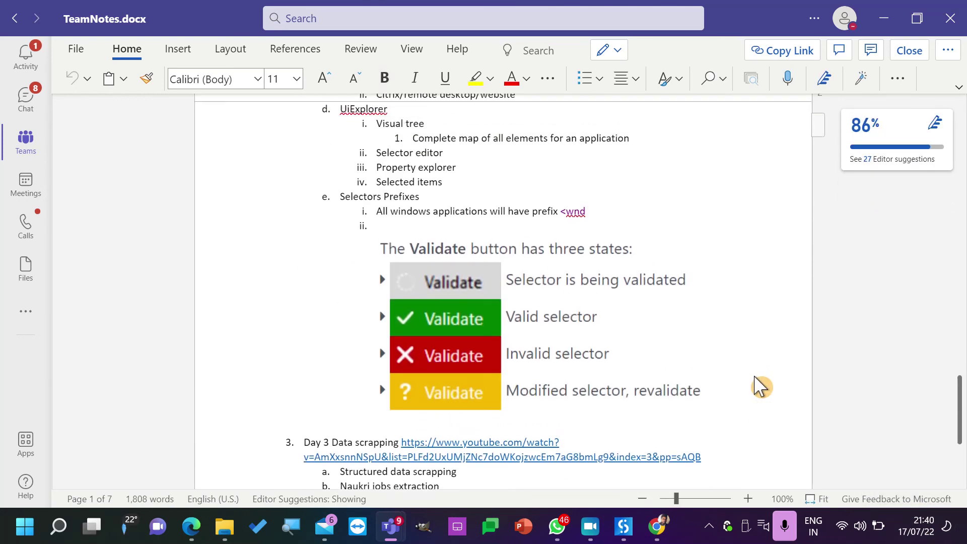
scroll(761, 386, down, 3)
scroll(761, 387, down, 15)
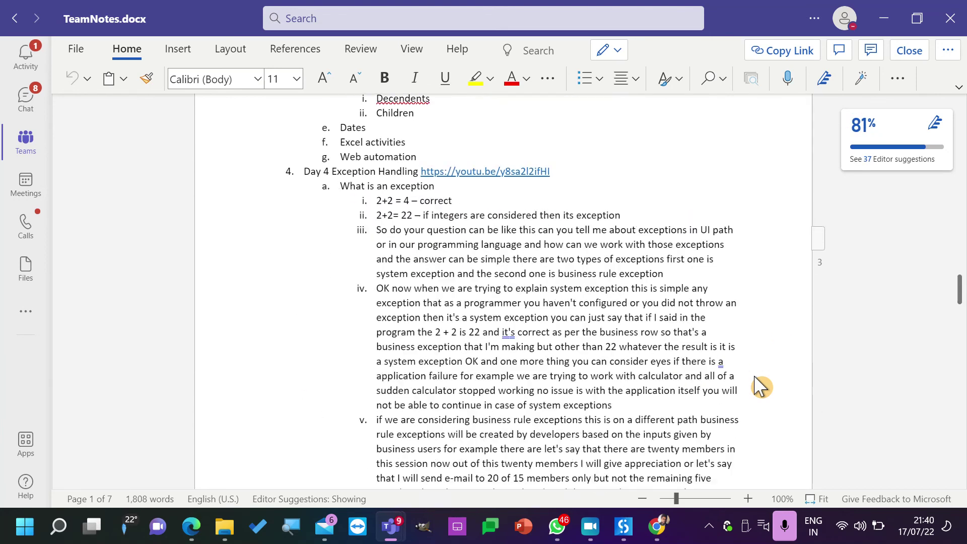
scroll(761, 331, down, 15)
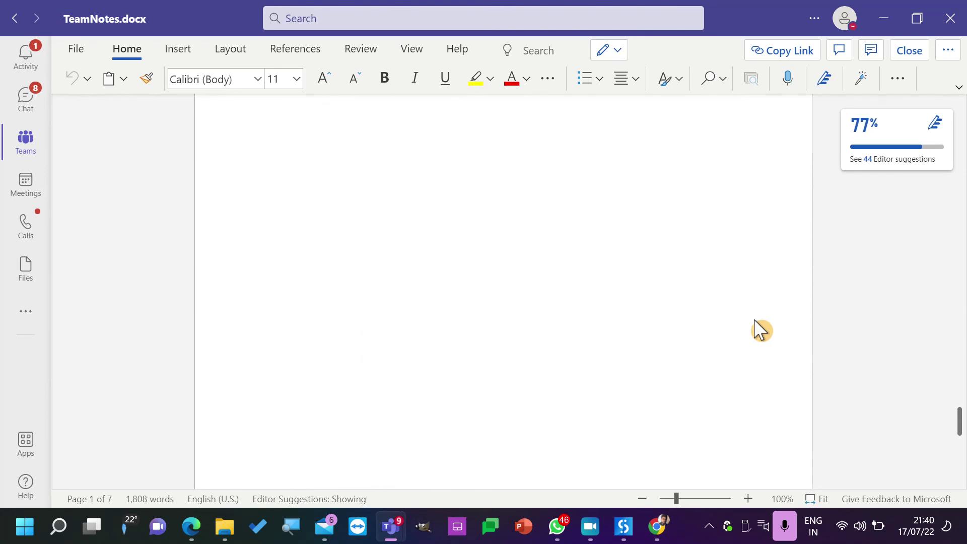
scroll(761, 330, up, 10)
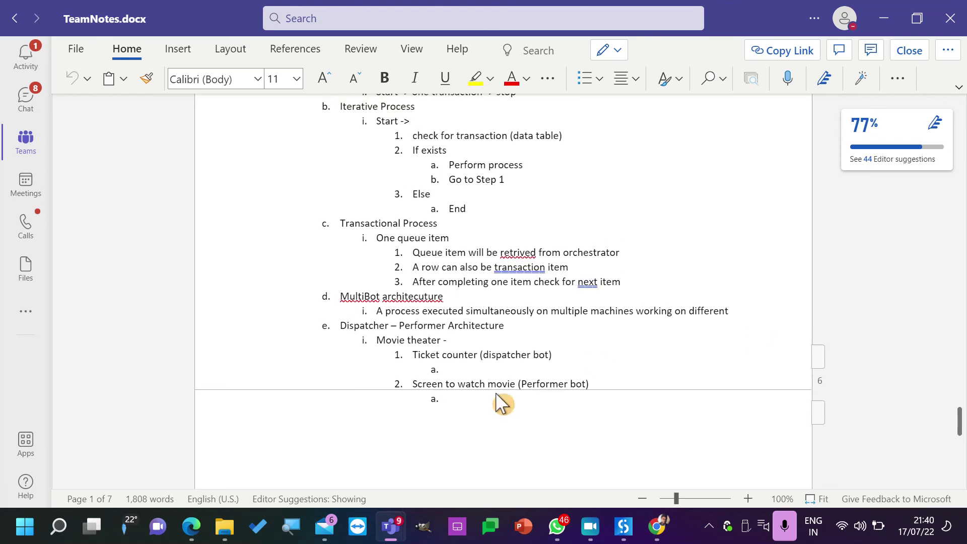
mouse_move(398, 528)
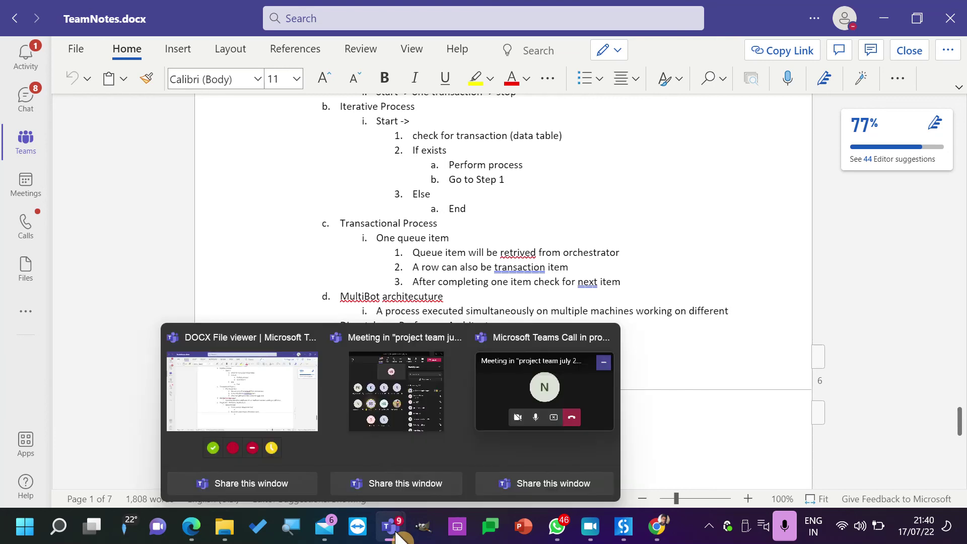
click(302, 407)
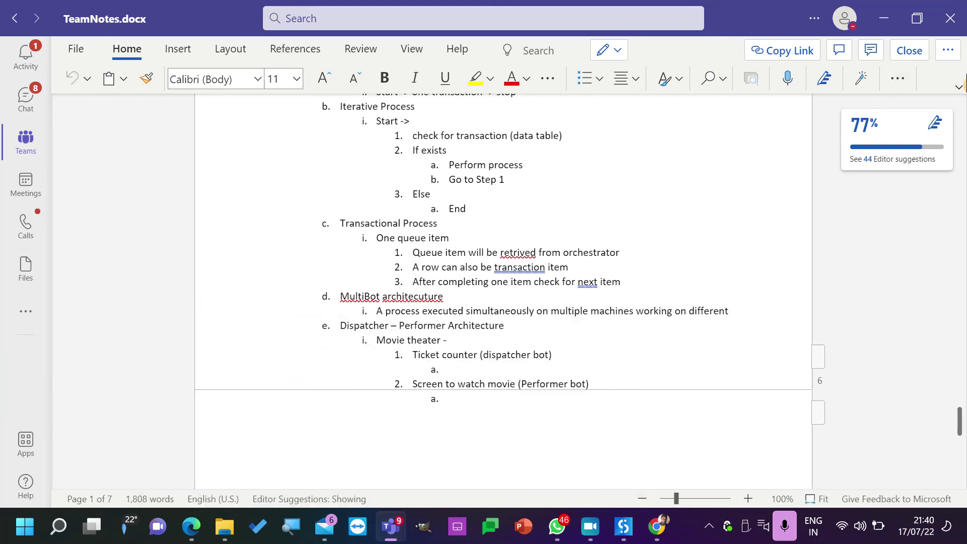
Close TeamNotes.docx and open REFramework.vsdx from the RPA Challenge folder for editing.
click(917, 54)
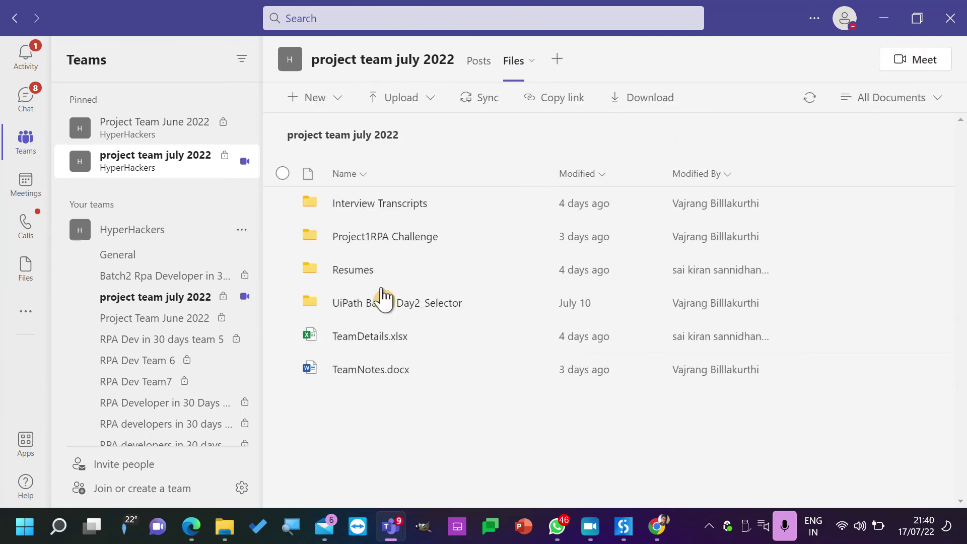
click(363, 305)
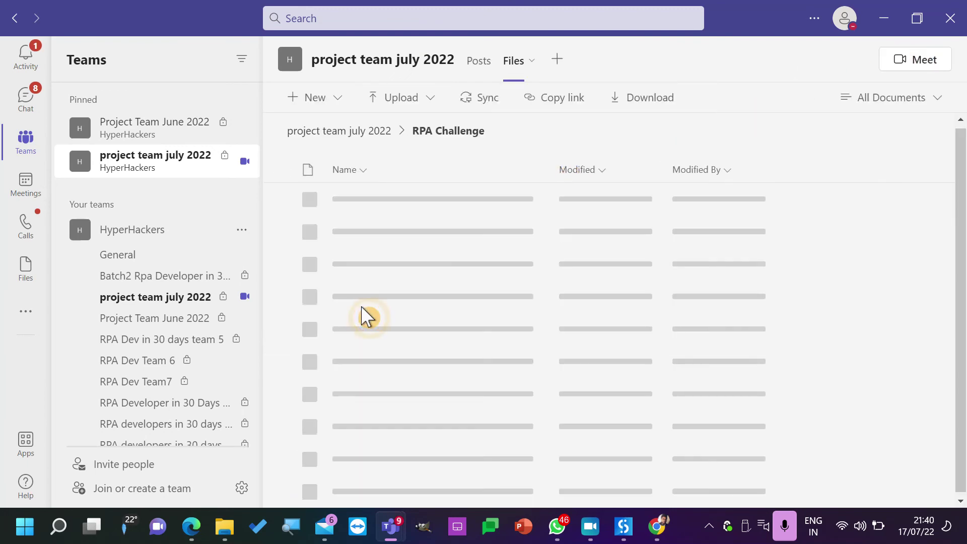
click(376, 201)
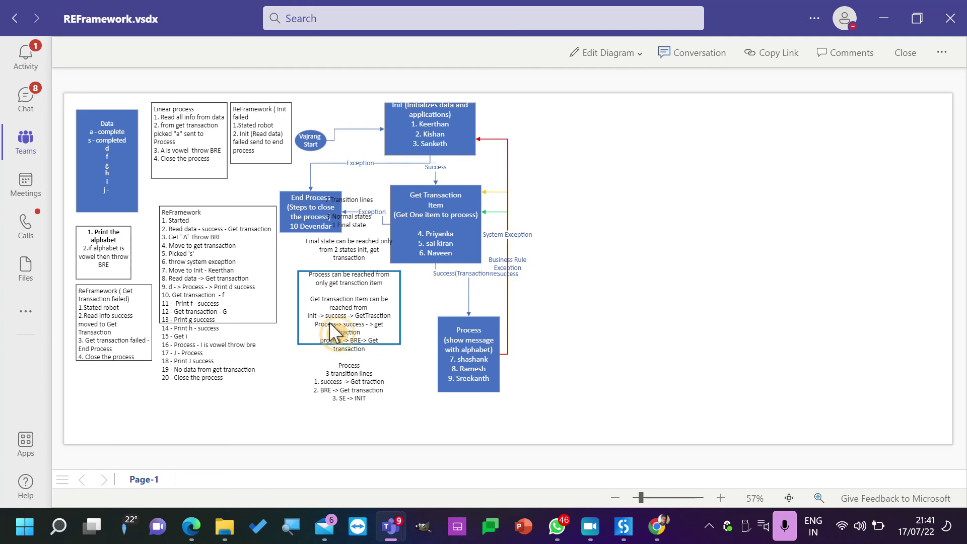
click(594, 54)
click(599, 85)
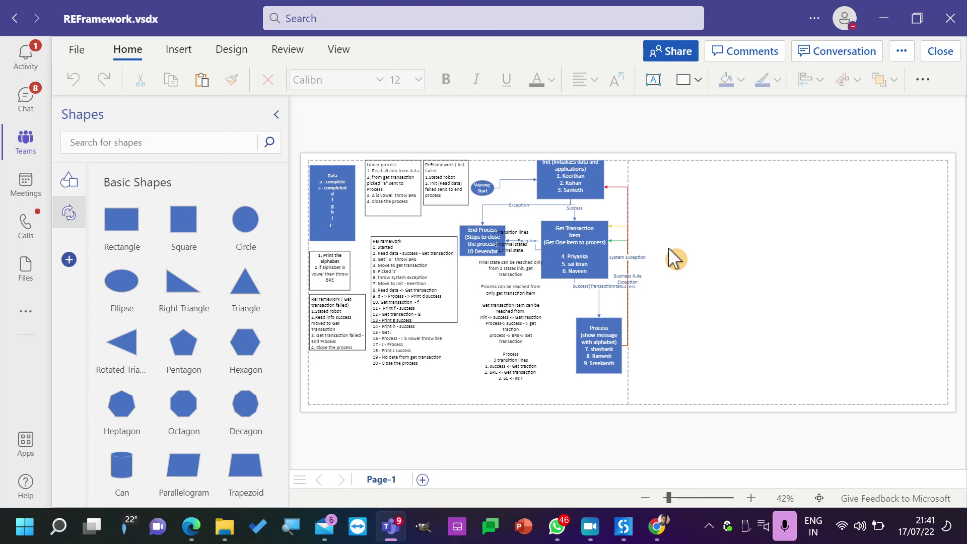
Switch to UiPath Studio with the day8 July Team RPA Challenge project.
click(618, 530)
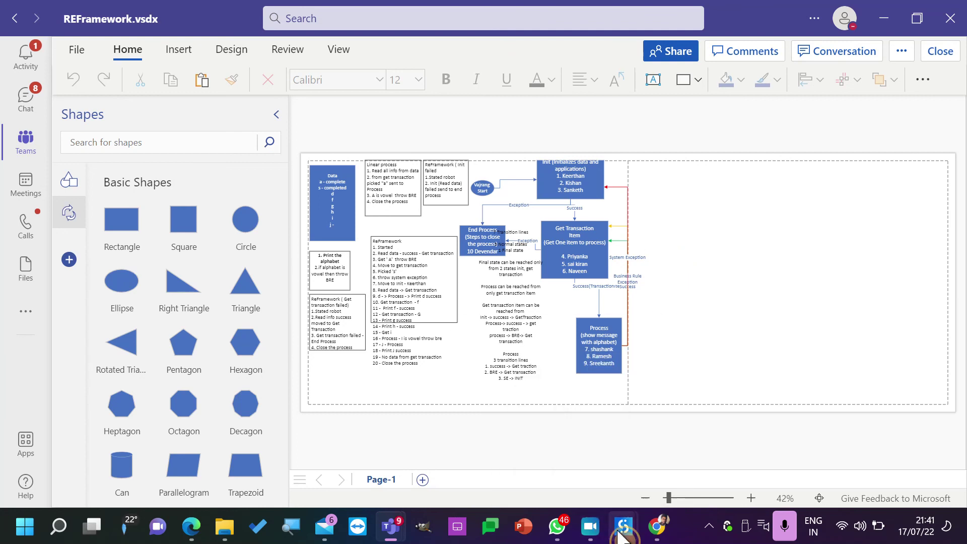
click(594, 406)
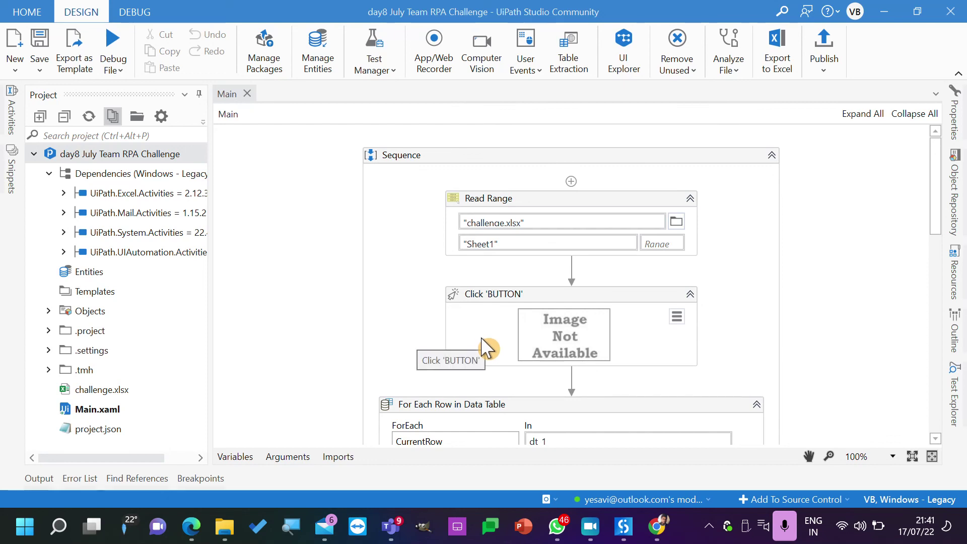
Switch to Edge and search YouTube for "Convert Data table to reframework" plus the presenter's name.
click(192, 527)
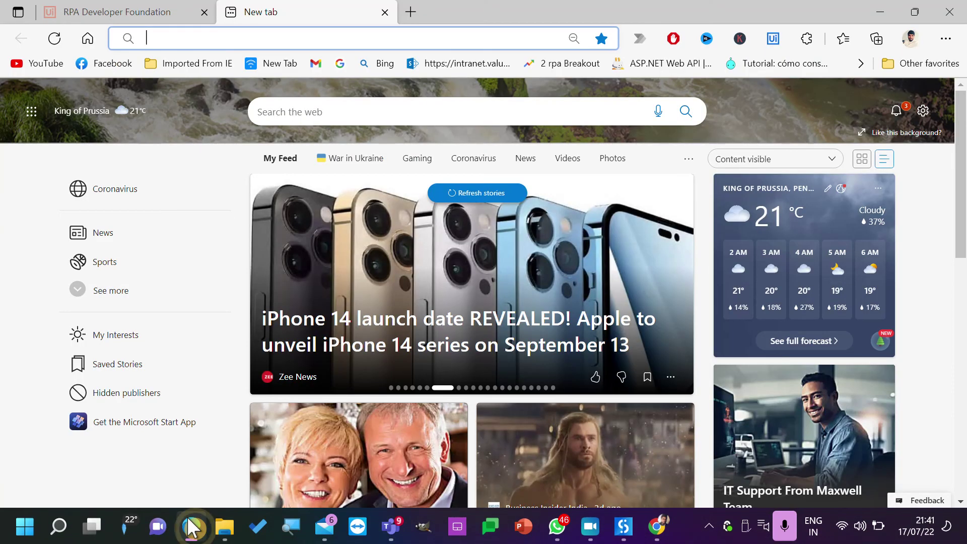
click(47, 64)
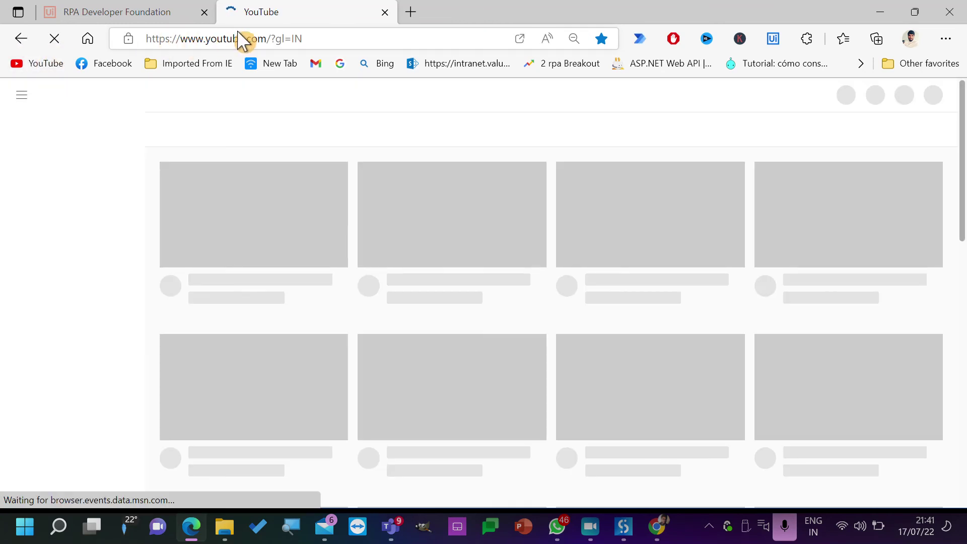
click(311, 96)
click(347, 93)
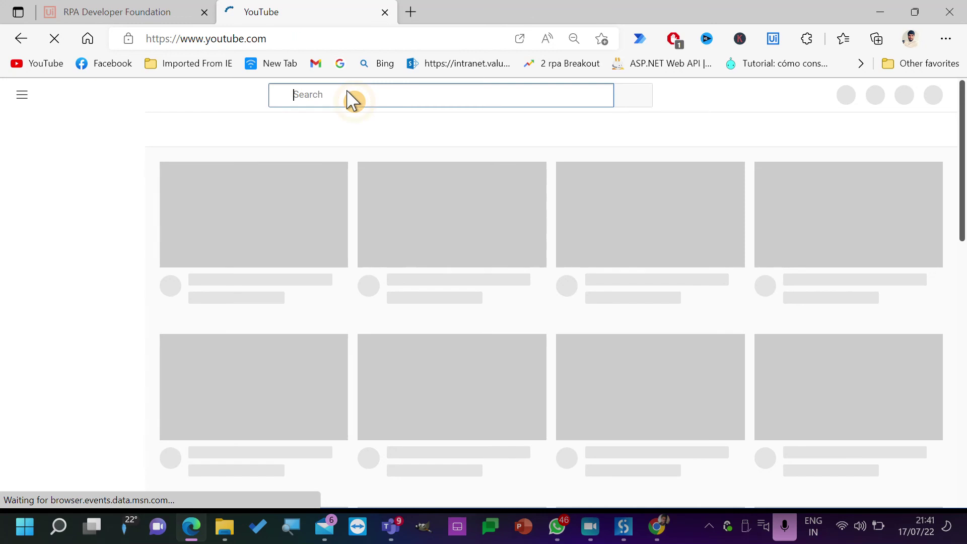
text(Con)
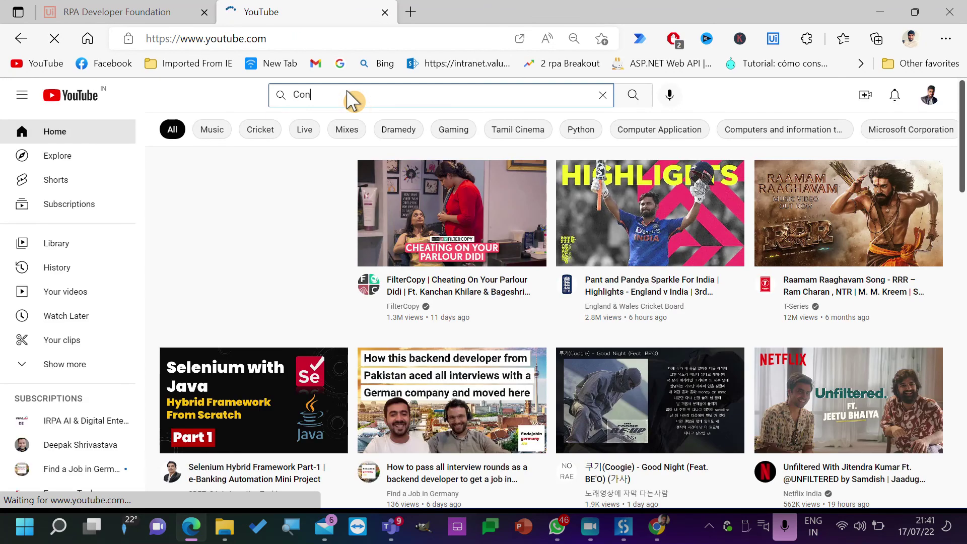
text(vert)
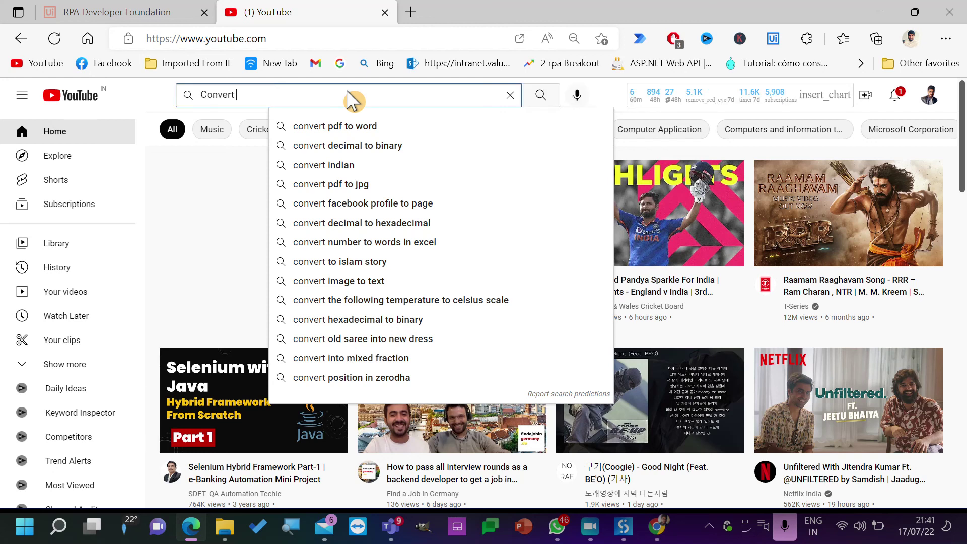
text( Data)
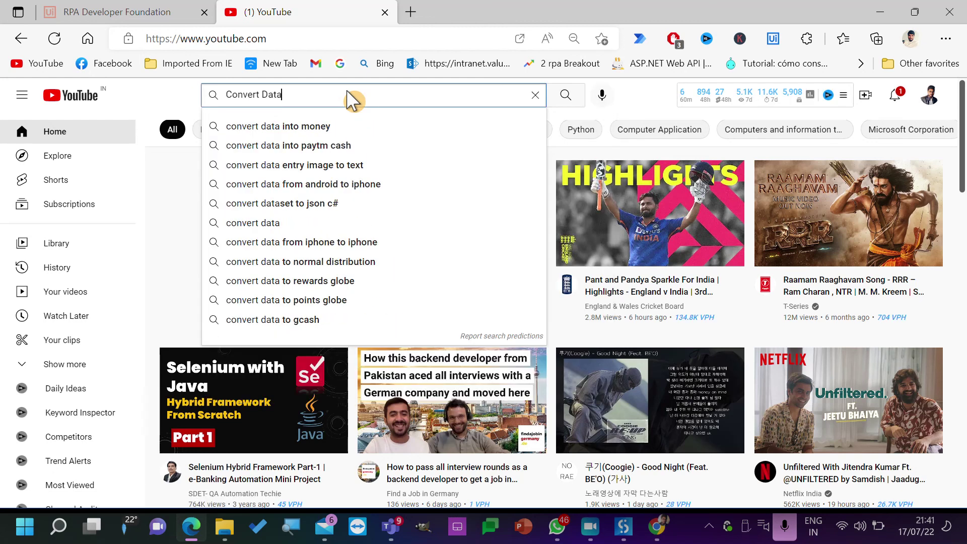
text( table to ref)
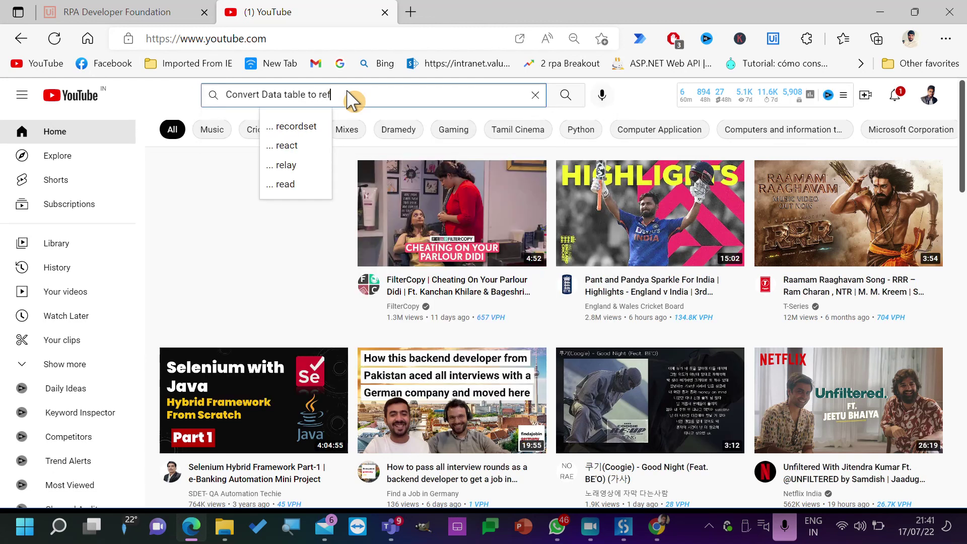
text(ramework vajran)
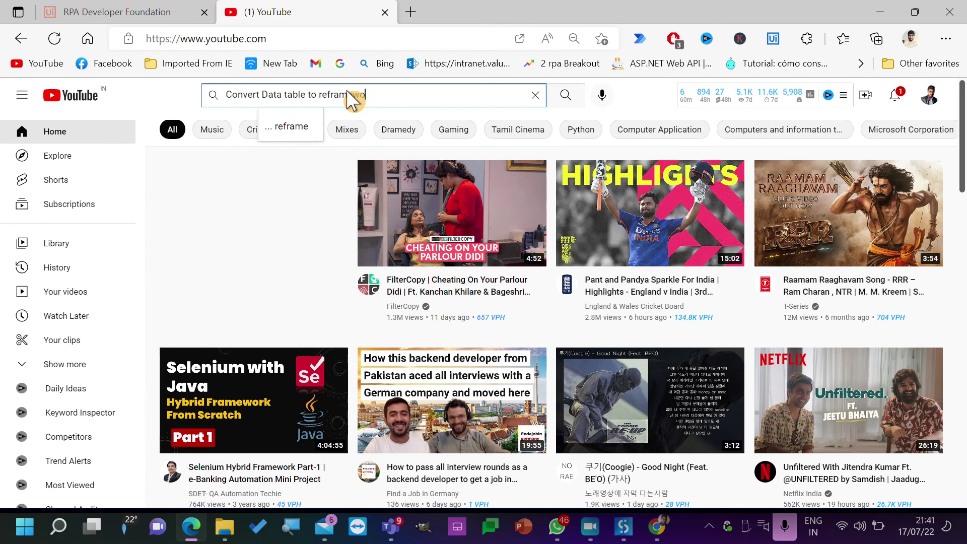
text(g)
key(Return)
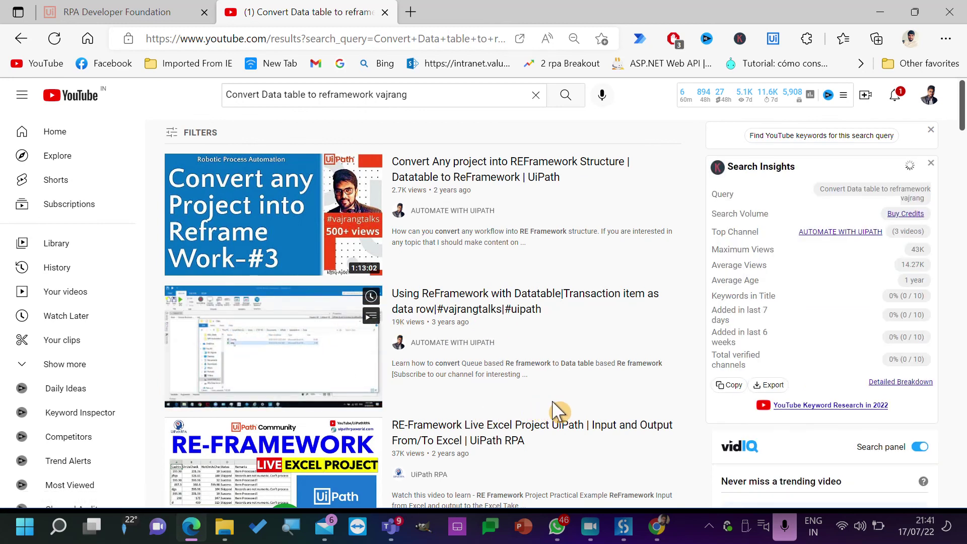
Open the video "Using ReFramework with Datatable|Transaction item as data row" from the search results and pause it.
scroll(554, 409, down, 2)
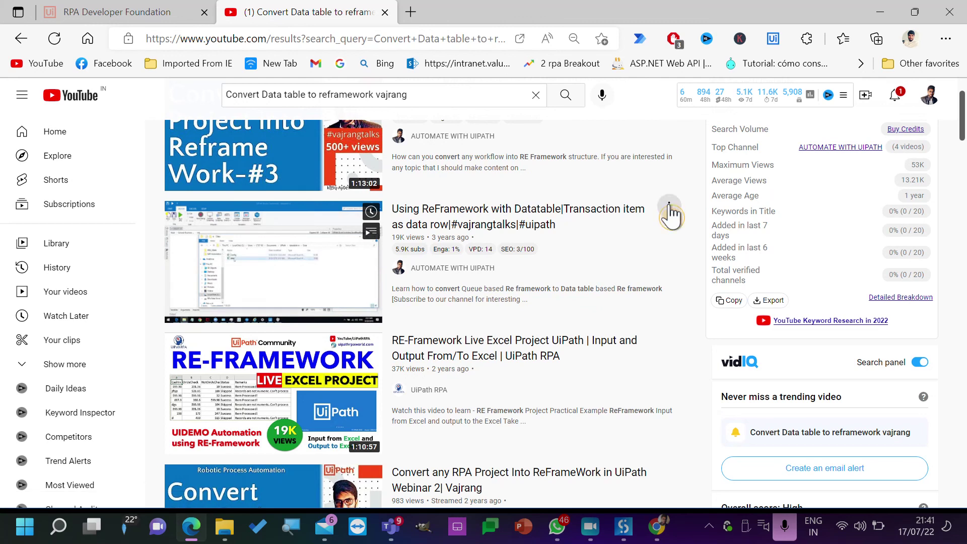
click(669, 206)
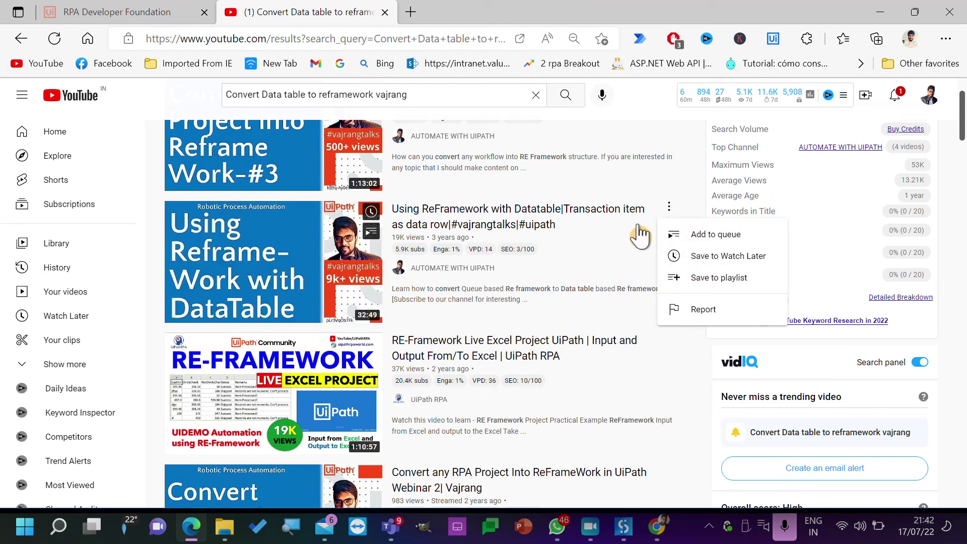
click(610, 217)
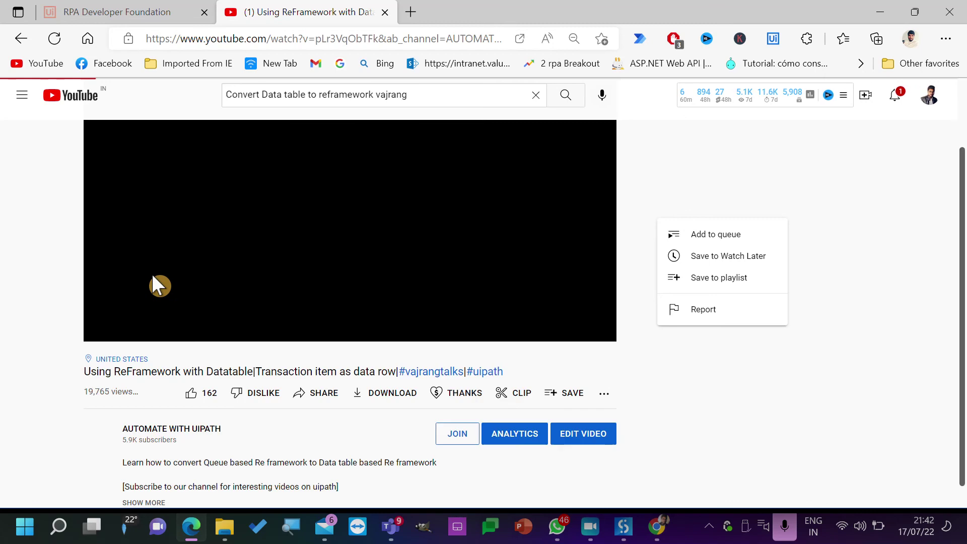
click(106, 413)
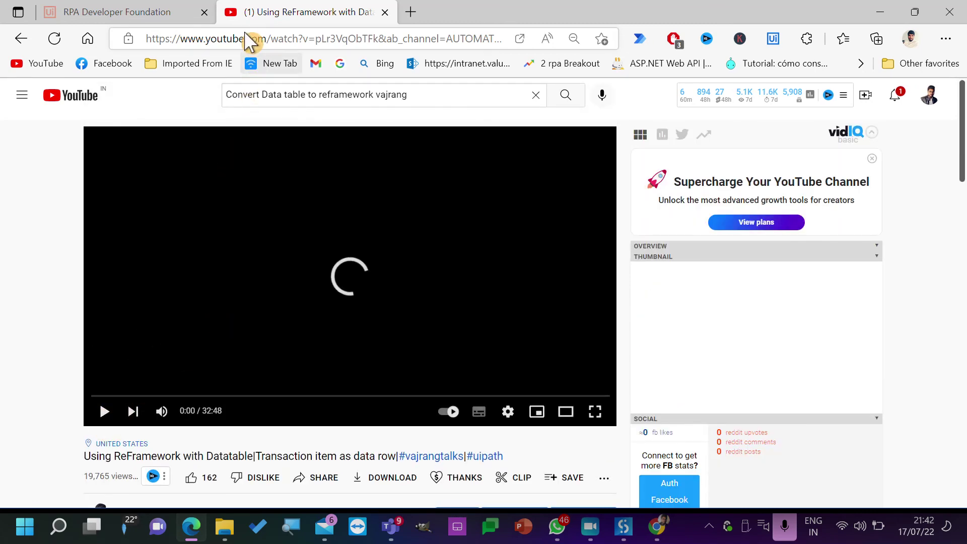
Select the video's web address and close its browser tab.
click(253, 38)
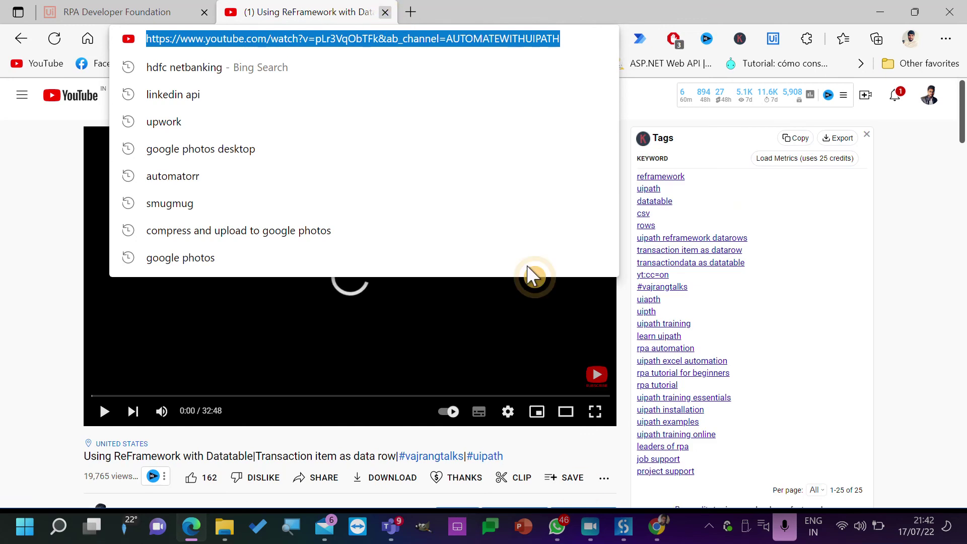
key(ctrl+w)
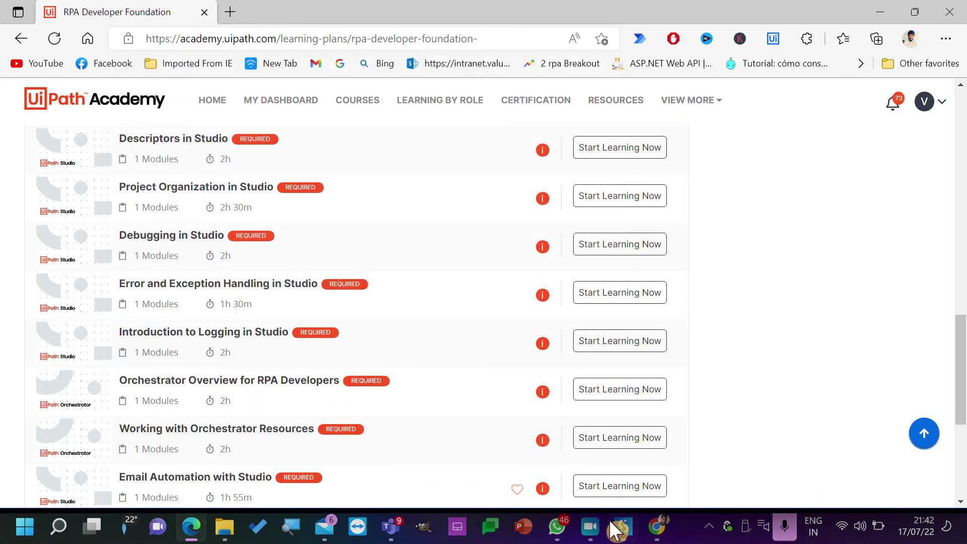
mouse_move(557, 524)
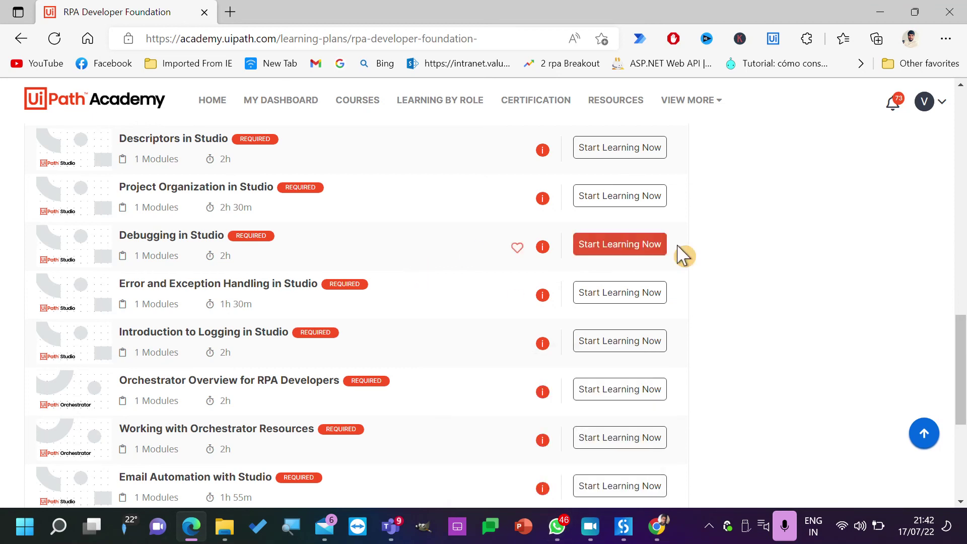
scroll(755, 307, up, 5)
scroll(753, 306, up, 10)
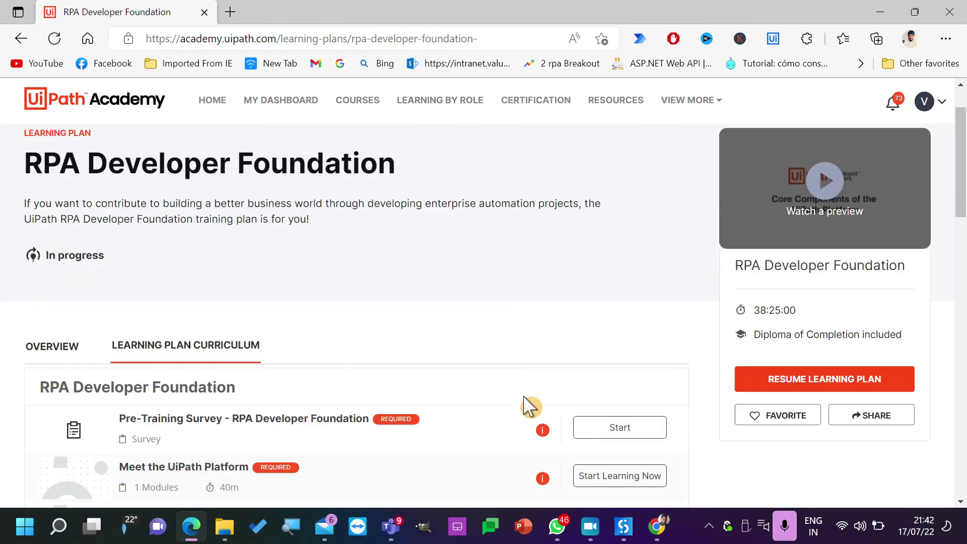
scroll(529, 404, down, 10)
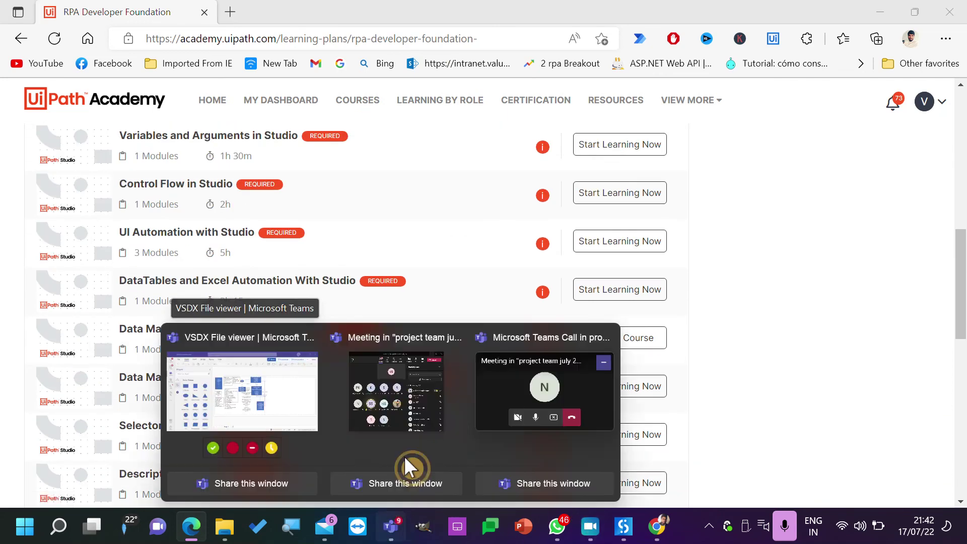
Switch to Microsoft Teams, close REFramework.vsdx and open TeamNotes.docx from the project team july 2022 files.
click(237, 393)
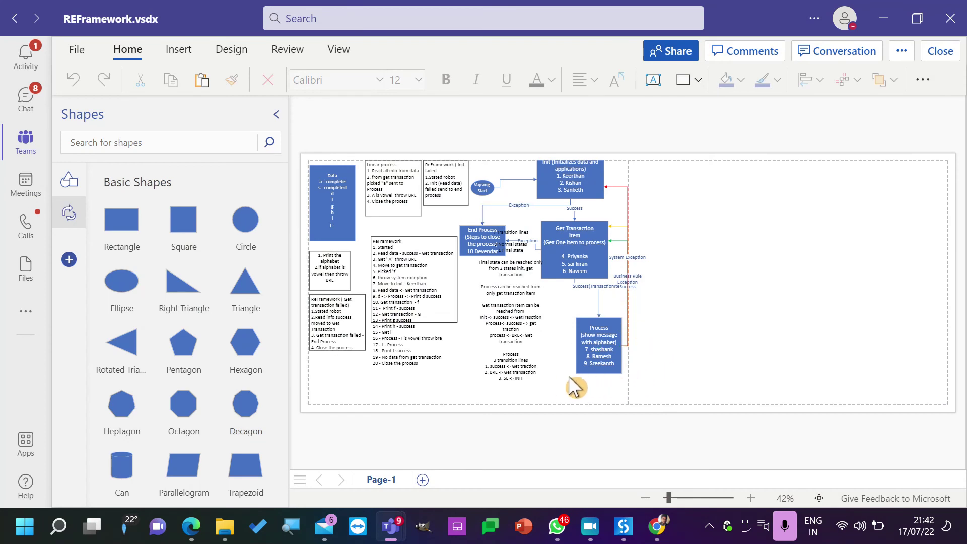
click(929, 53)
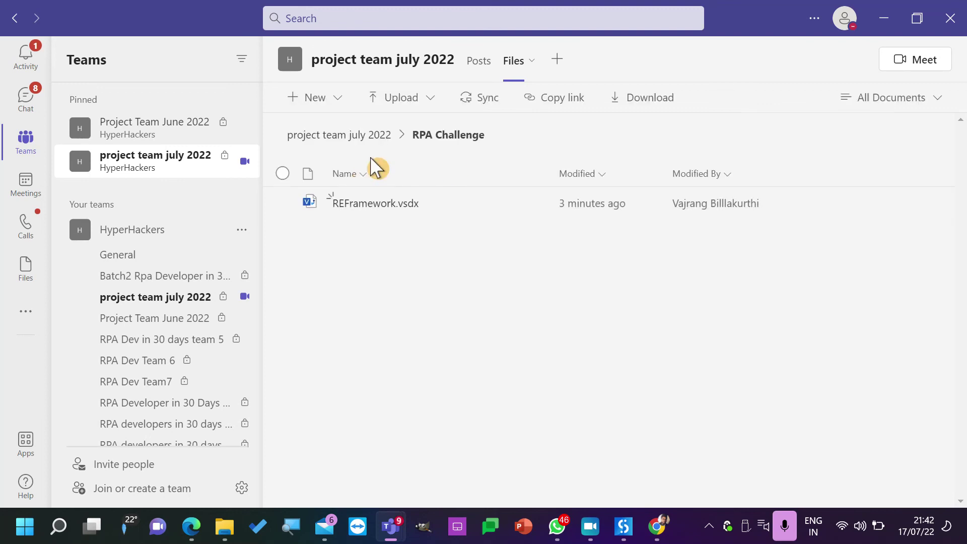
click(364, 135)
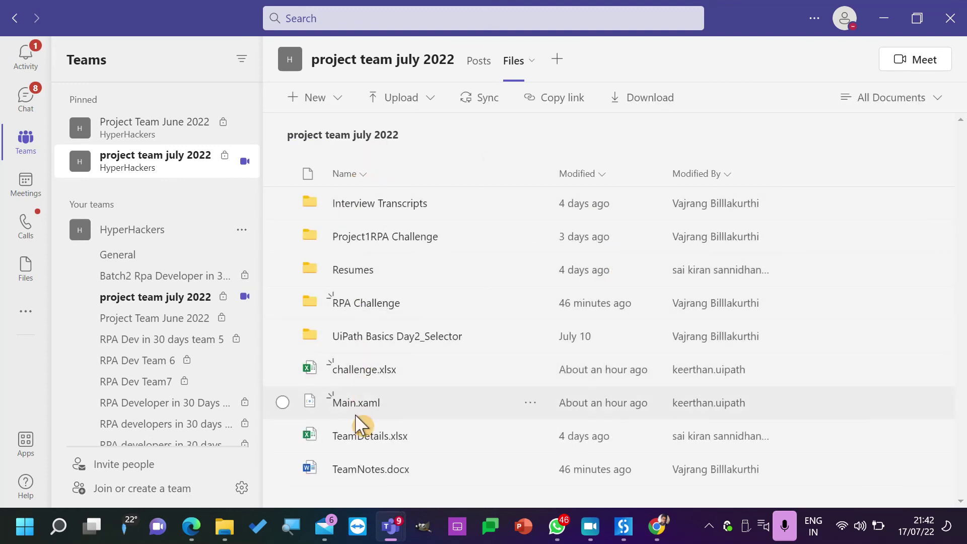
click(355, 470)
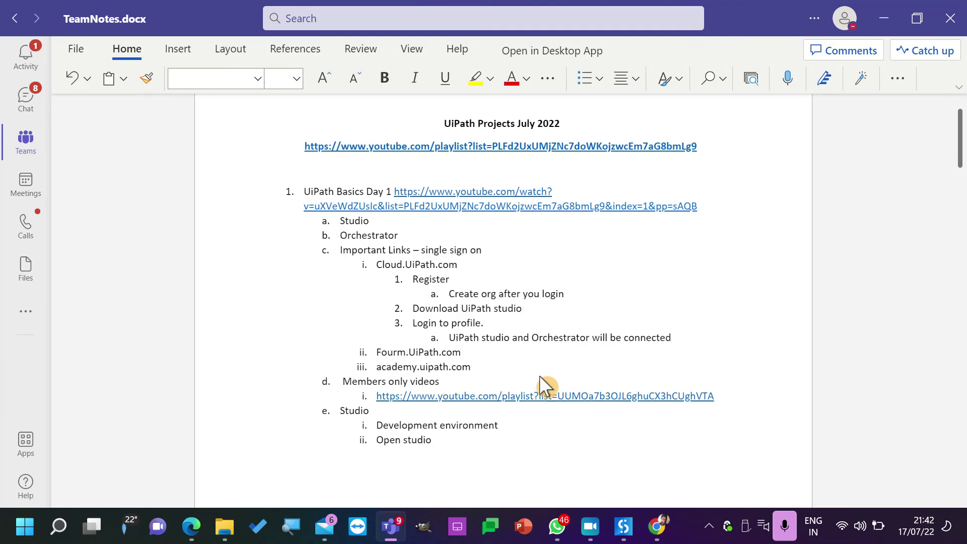
Add "Complete this video" with the pasted YouTube link "Using ReFramework with Datatable|Transaction item as data row" as item f at the end of the notes.
drag(961, 159, 960, 481)
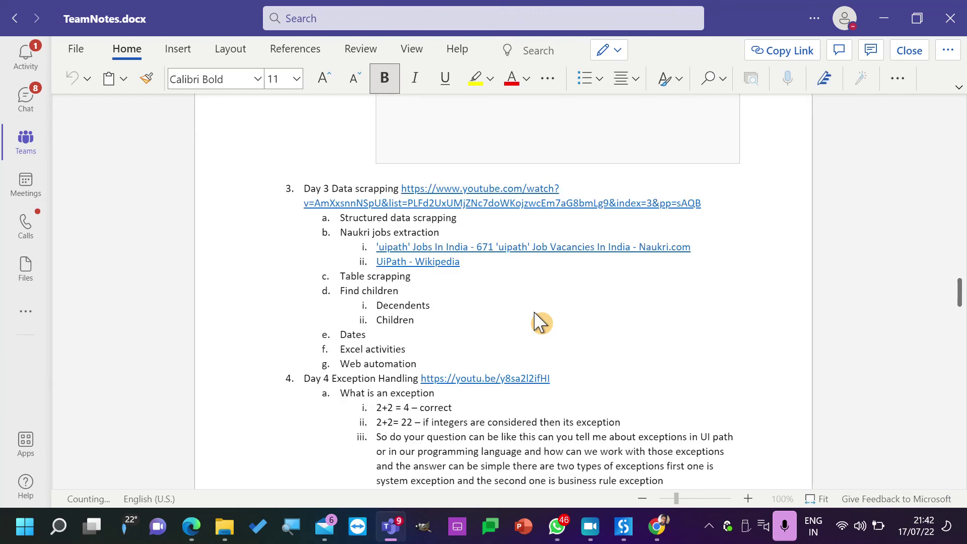
scroll(539, 316, down, 5)
scroll(533, 274, down, 10)
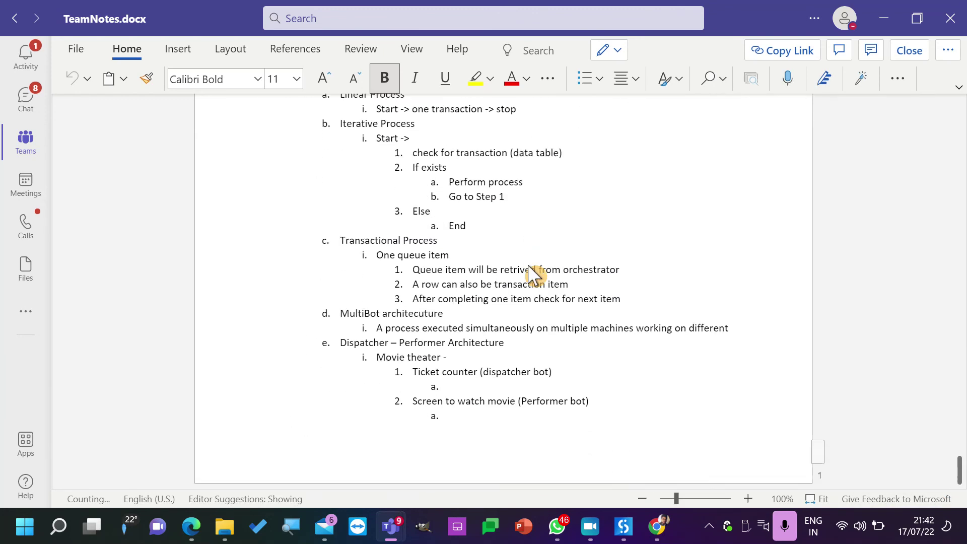
click(457, 421)
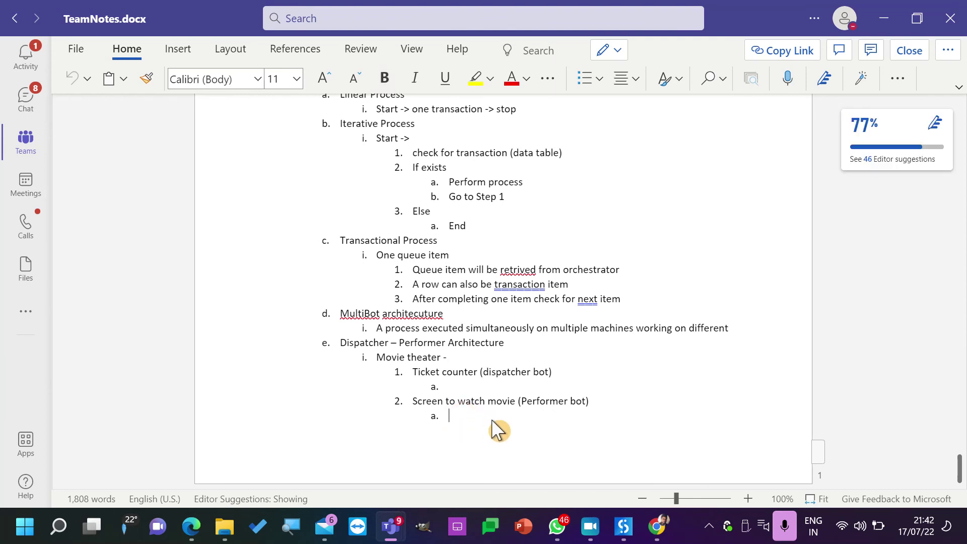
key(shift+Tab)
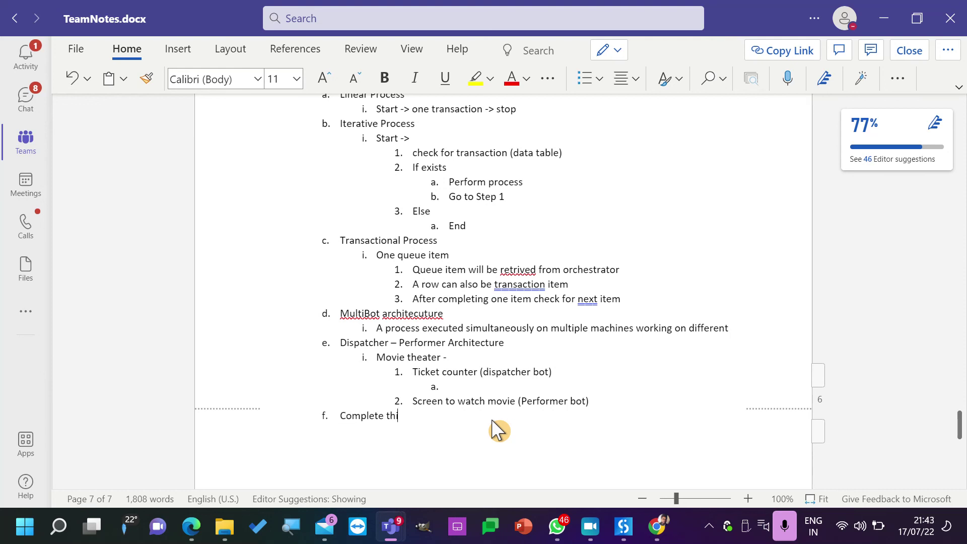
text((1) Using ReFramework with Datatable|Transaction item as data row|#vajrangtalks|#uipath - YouTube)
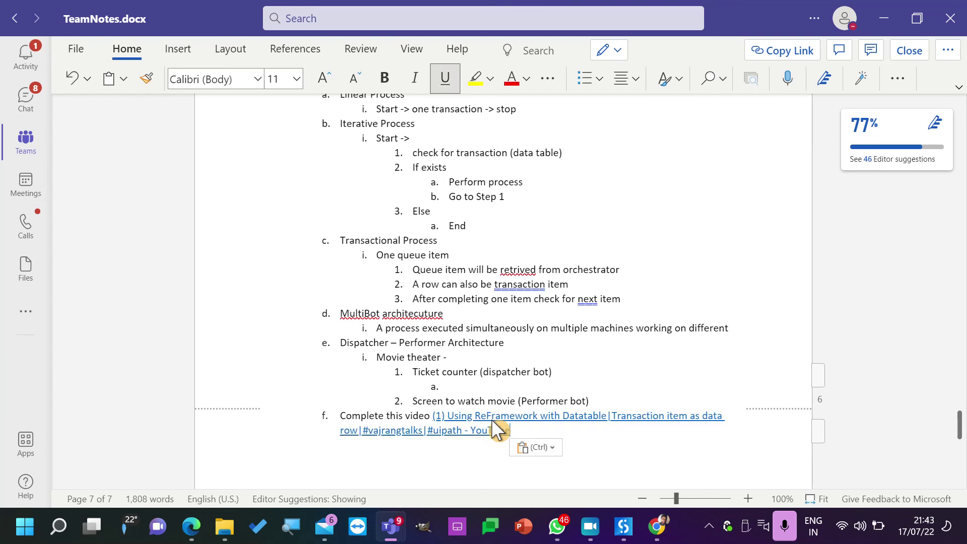
key(Return)
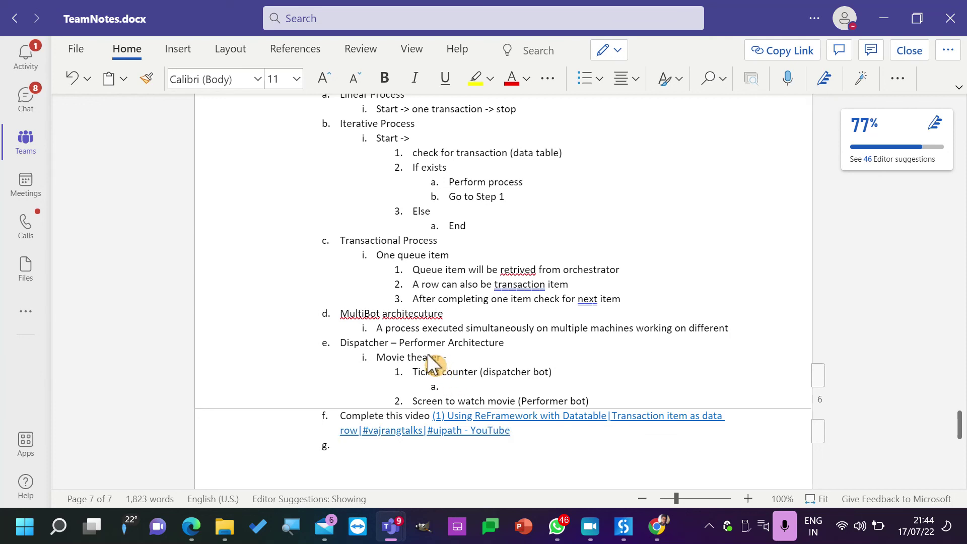
drag(588, 400, 548, 388)
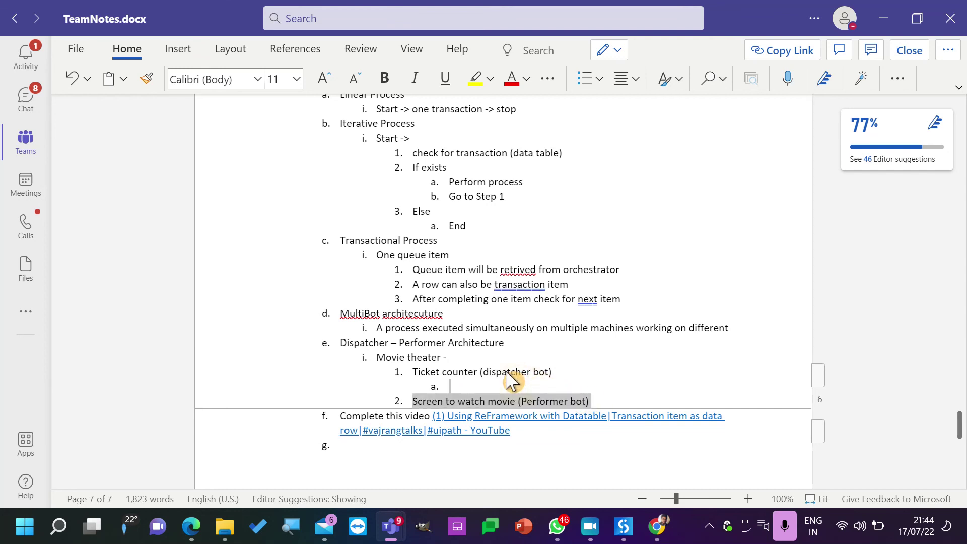
click(366, 444)
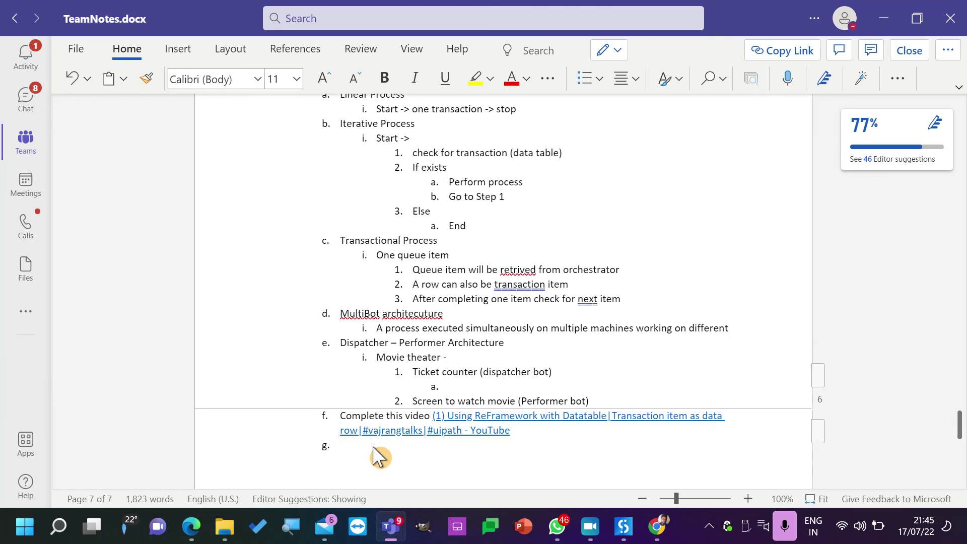
Switch to the day8 July Team RPA Challenge project in UiPath Studio and close the Chrome window showing the RPA Challenge page.
mouse_move(625, 539)
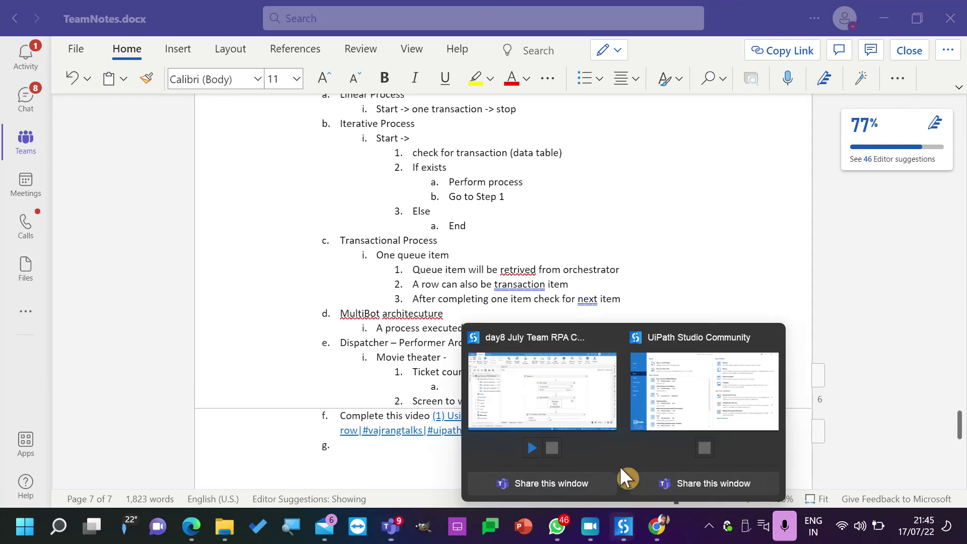
click(578, 416)
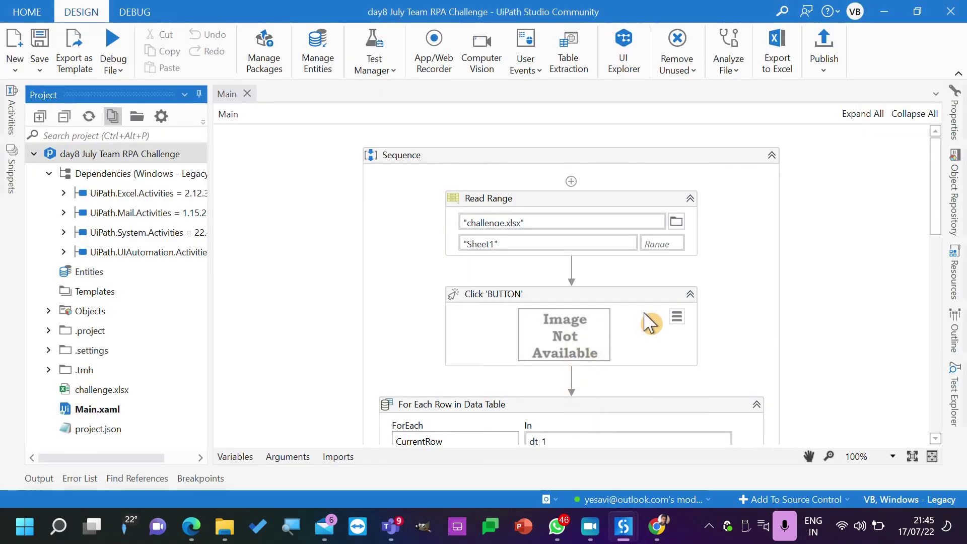
scroll(755, 358, down, 5)
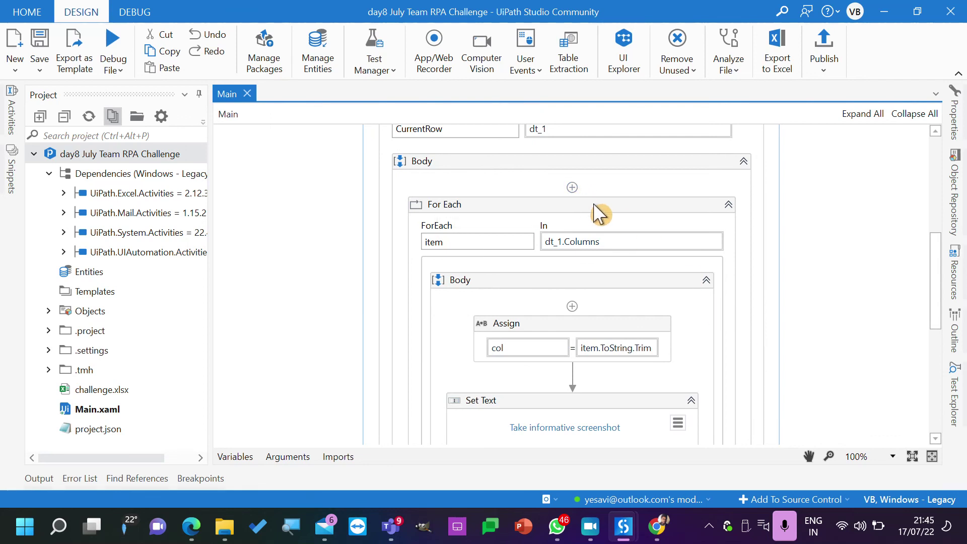
scroll(624, 216, down, 1)
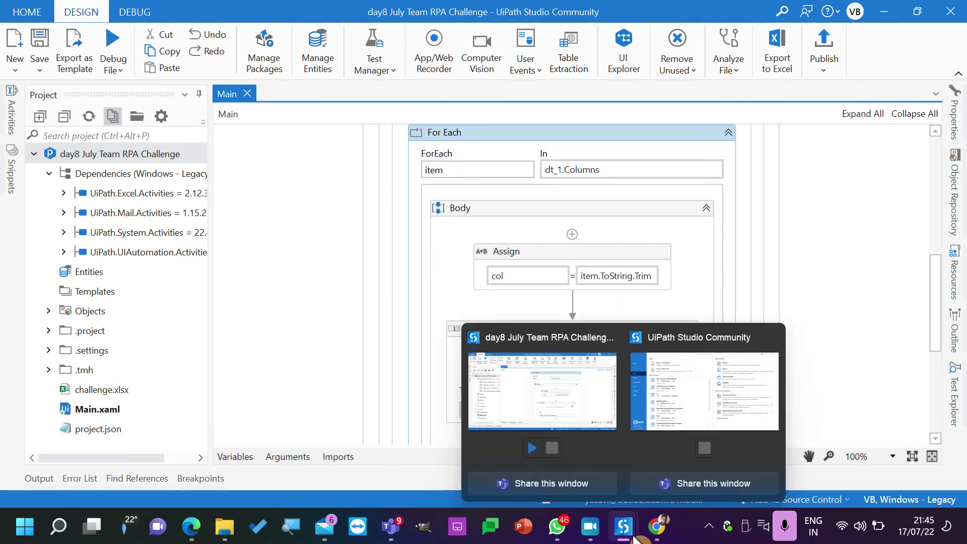
click(656, 527)
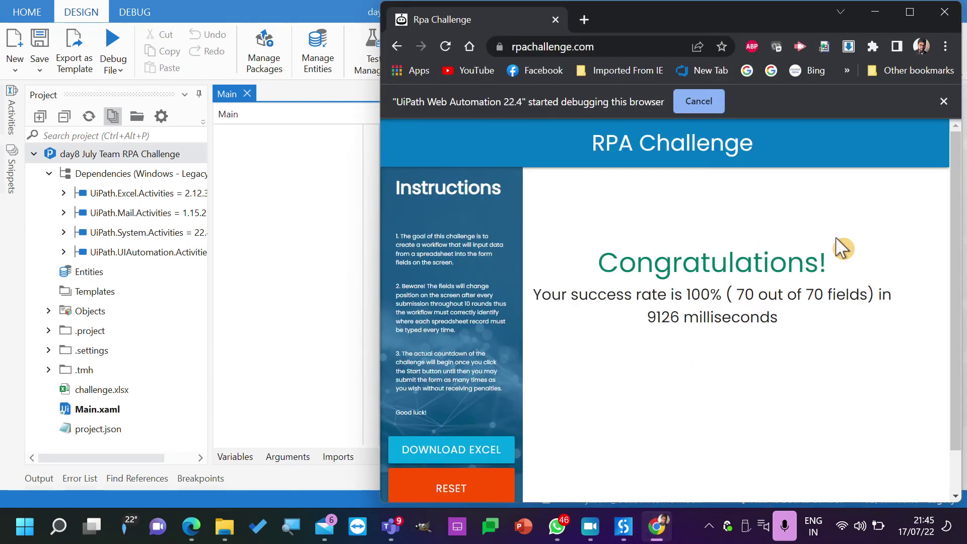
click(944, 12)
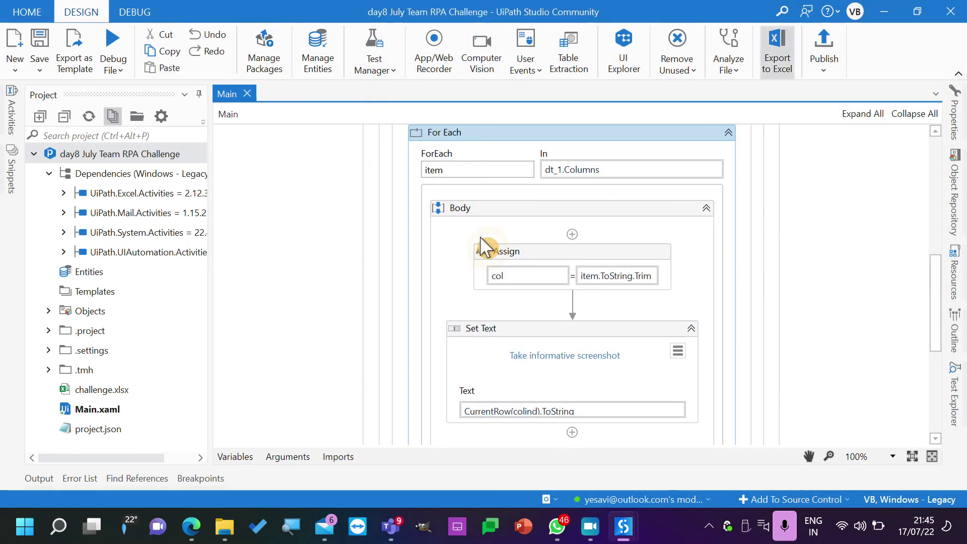
Run the RPA Challenge project with Chrome closed, dismiss the error dialog and hide the execution output.
click(117, 69)
click(100, 125)
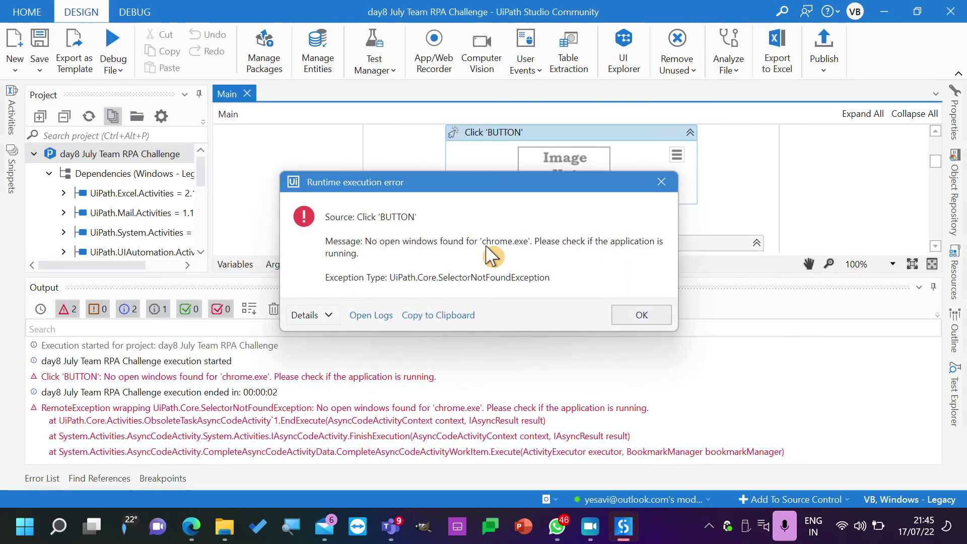
click(636, 319)
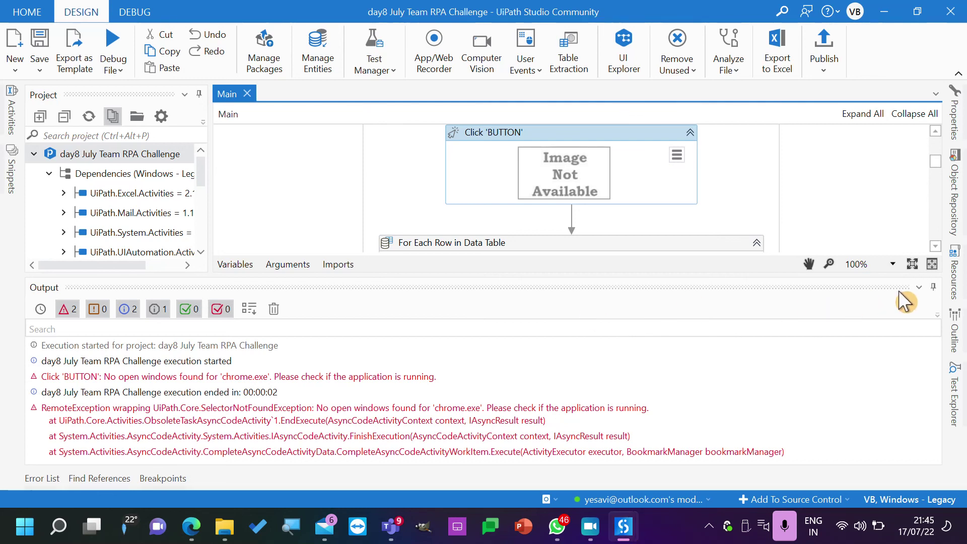
click(933, 287)
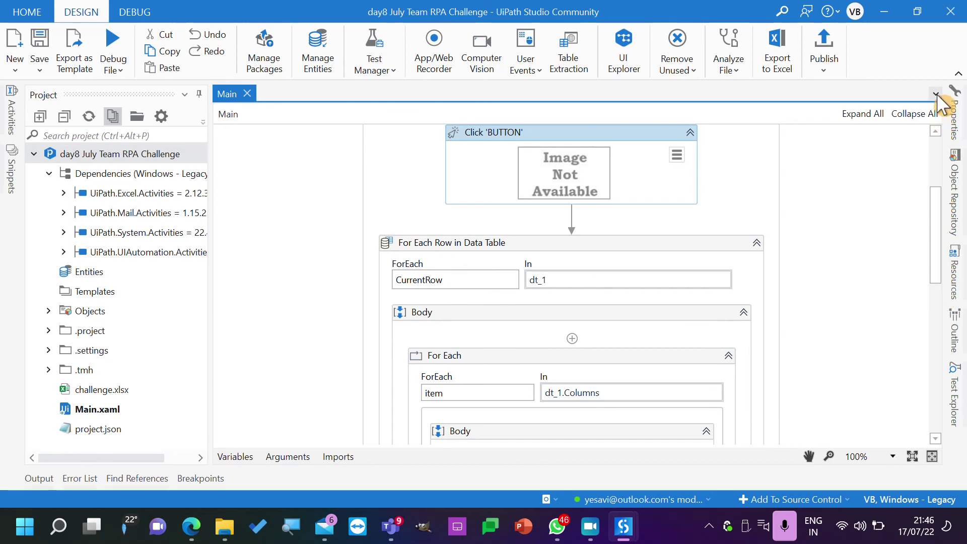
Examine the Main workflow from Read Range and Click 'BUTTON' through the row and column loops to Set Text.
scroll(870, 225, down, 5)
scroll(870, 225, up, 7)
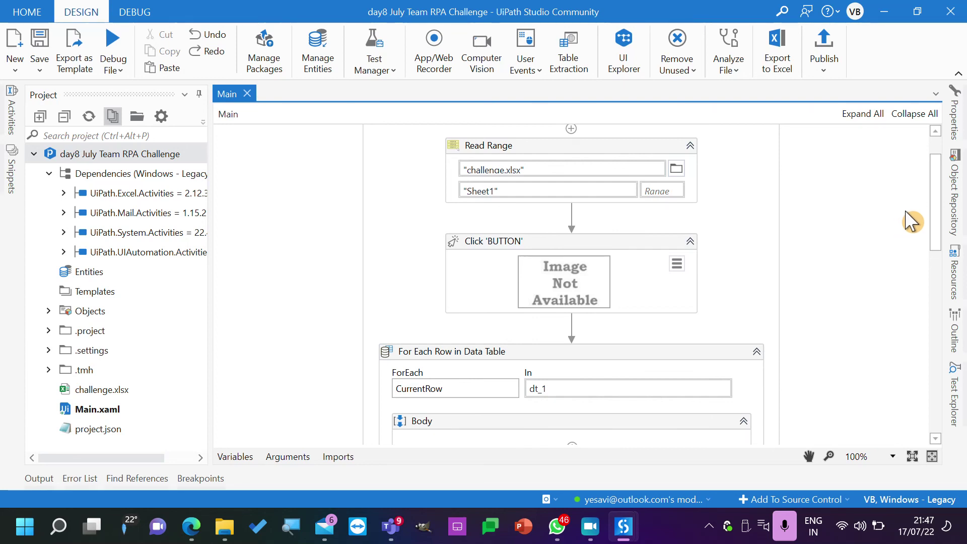
drag(935, 224, 947, 265)
scroll(682, 243, down, 2)
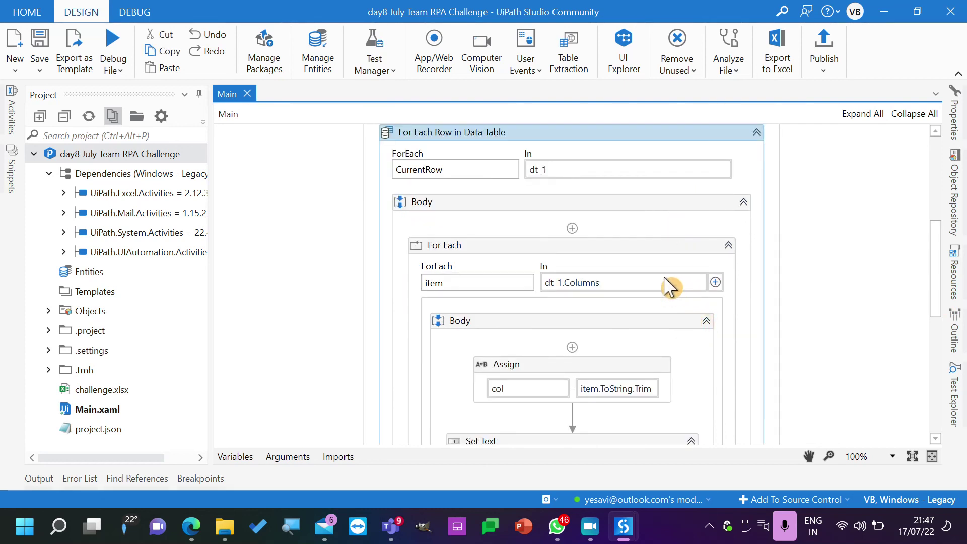
scroll(666, 256, down, 3)
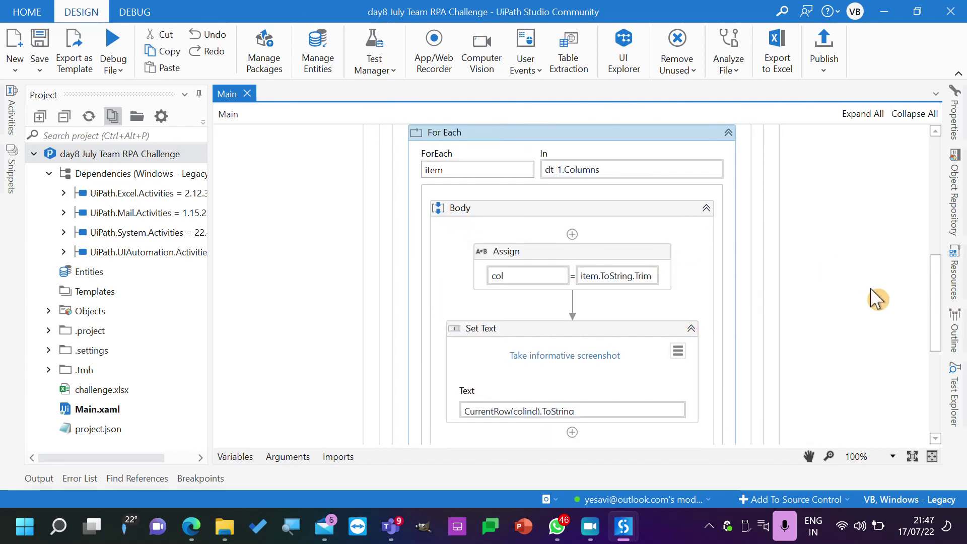
drag(938, 320, 941, 253)
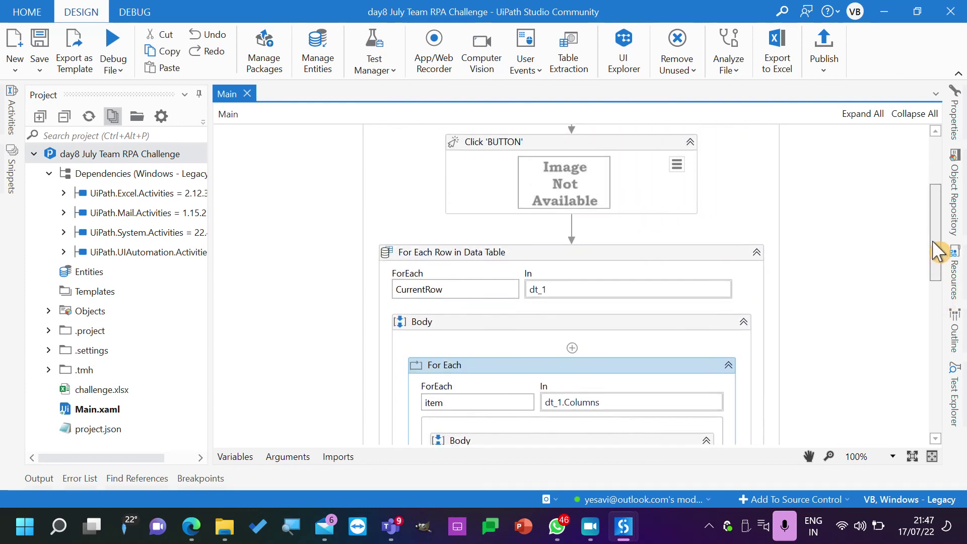
click(572, 225)
click(753, 232)
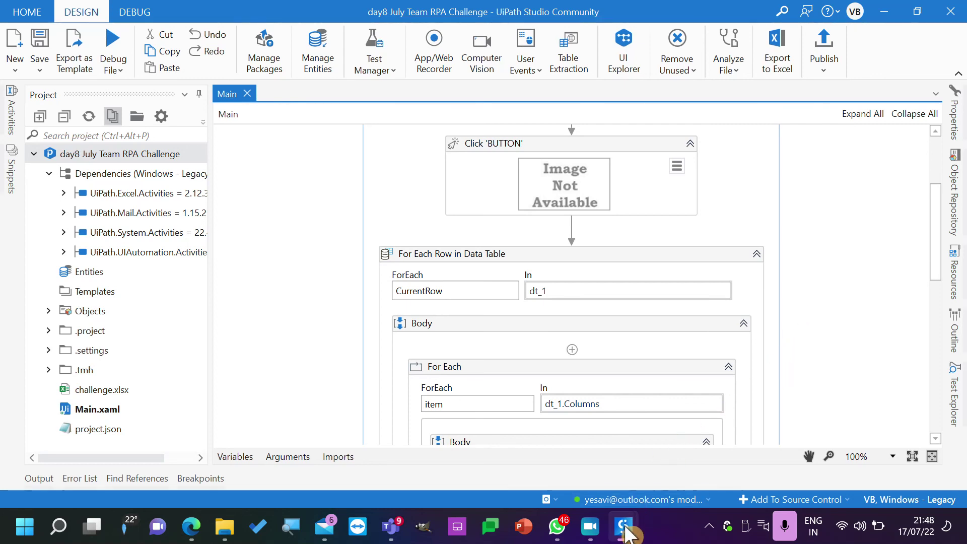
mouse_move(626, 533)
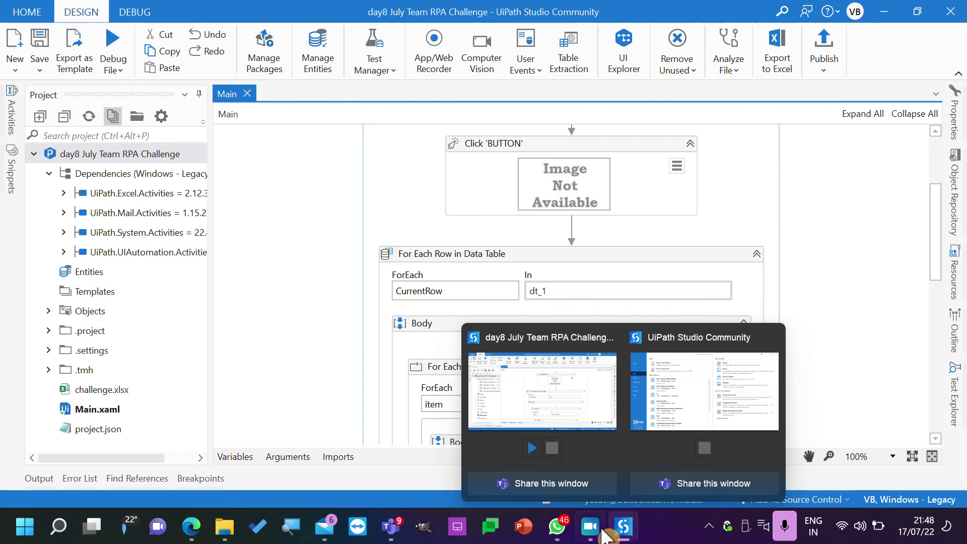
mouse_move(596, 535)
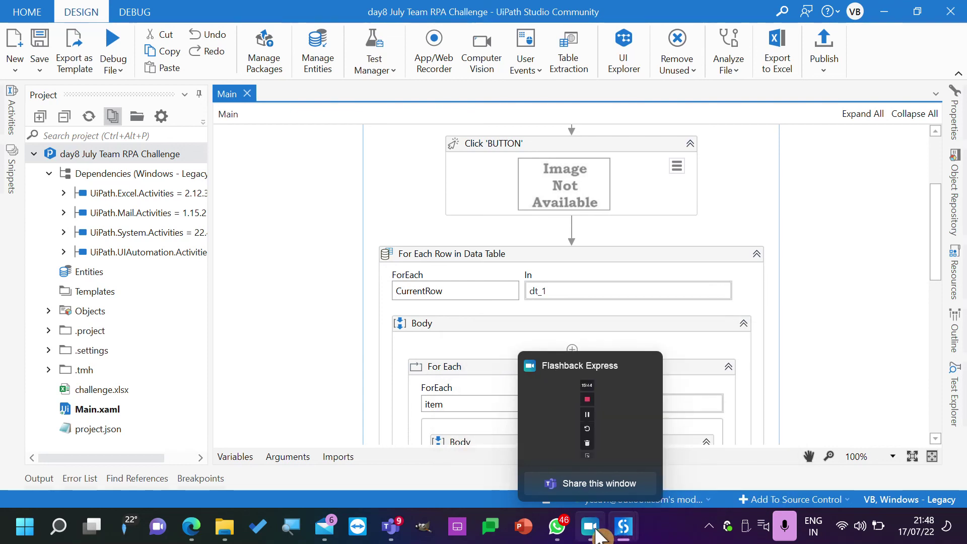
click(597, 535)
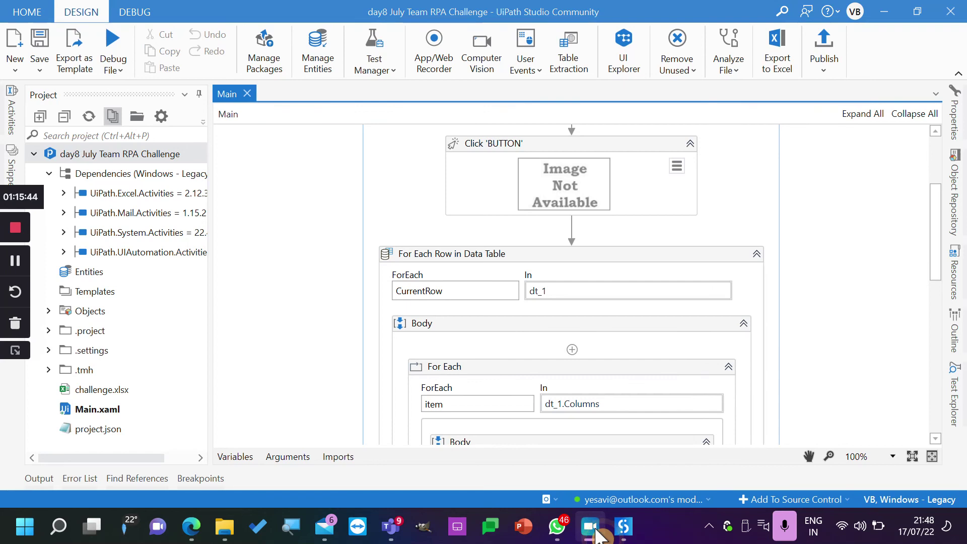